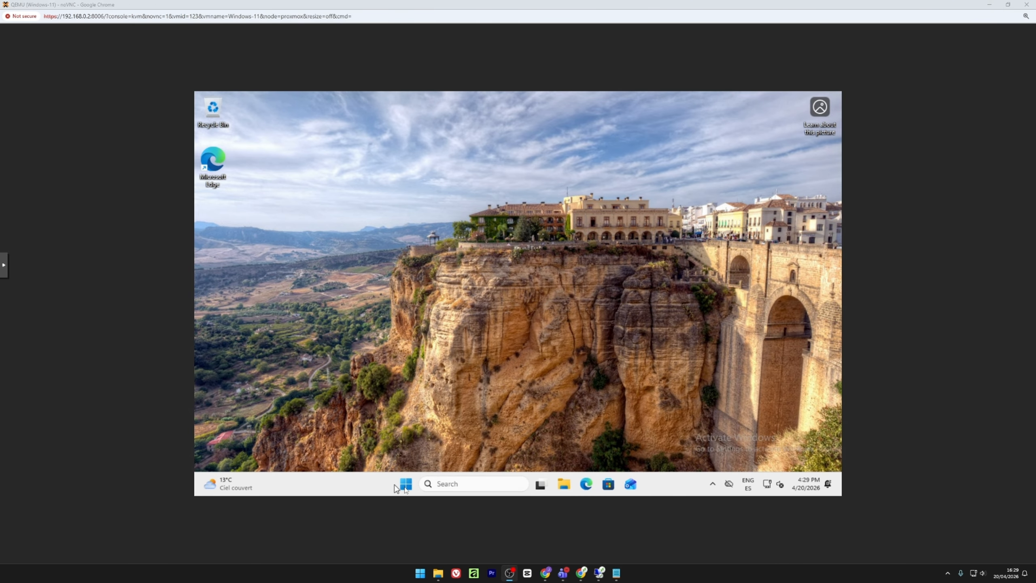
Open the Settings app from Start and check the Windows Update page.
{"action": "left_click", "coordinate": [406, 486]}
{"action": "left_click", "coordinate": [406, 486]}
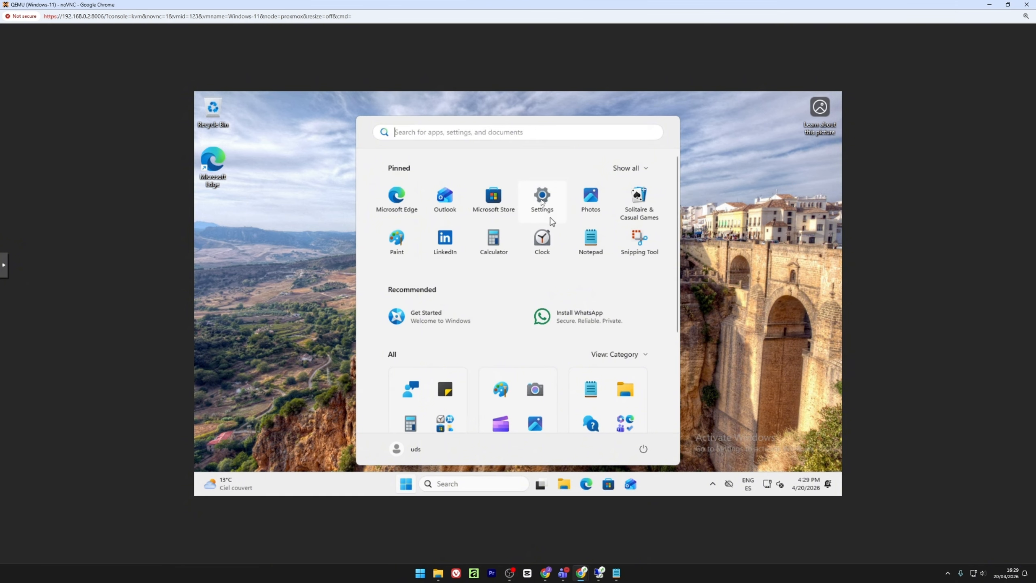
{"action": "left_click", "coordinate": [540, 199]}
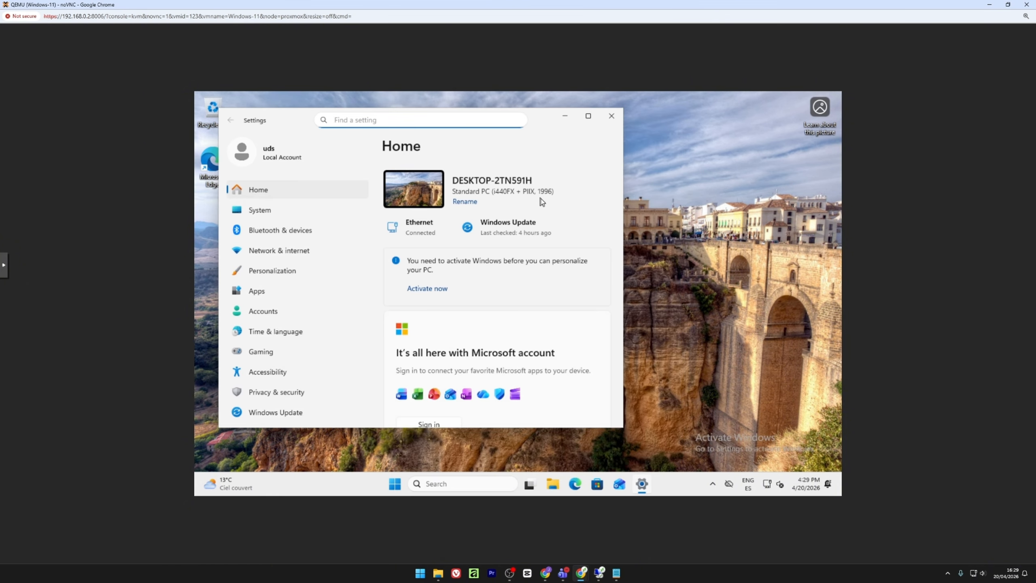
{"action": "left_click", "coordinate": [347, 415]}
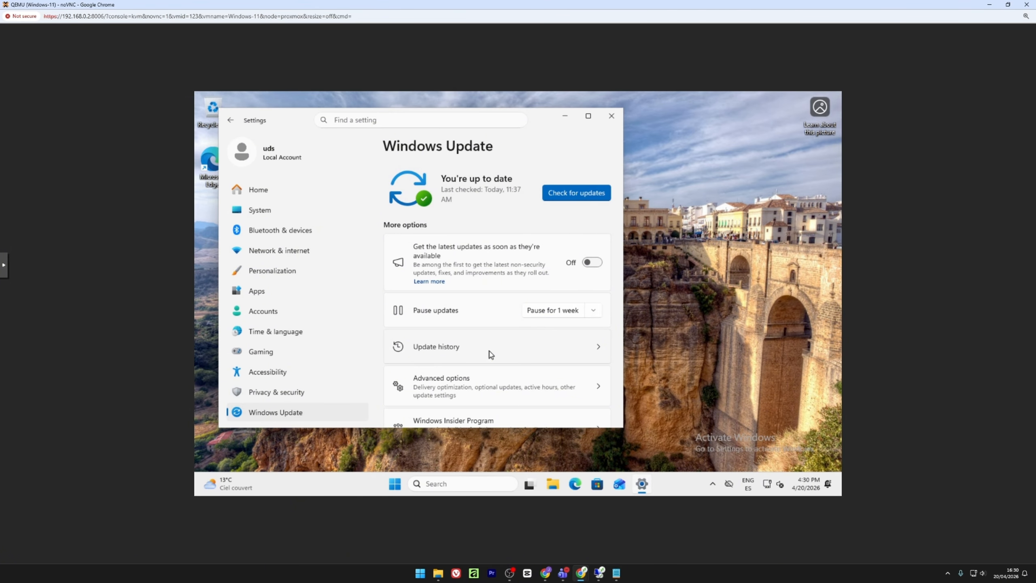
Go to the System page and scroll down to the Remote Desktop entry.
{"action": "left_click", "coordinate": [314, 210]}
{"action": "scroll", "coordinate": [503, 367], "scroll_direction": "down", "scroll_amount": 5}
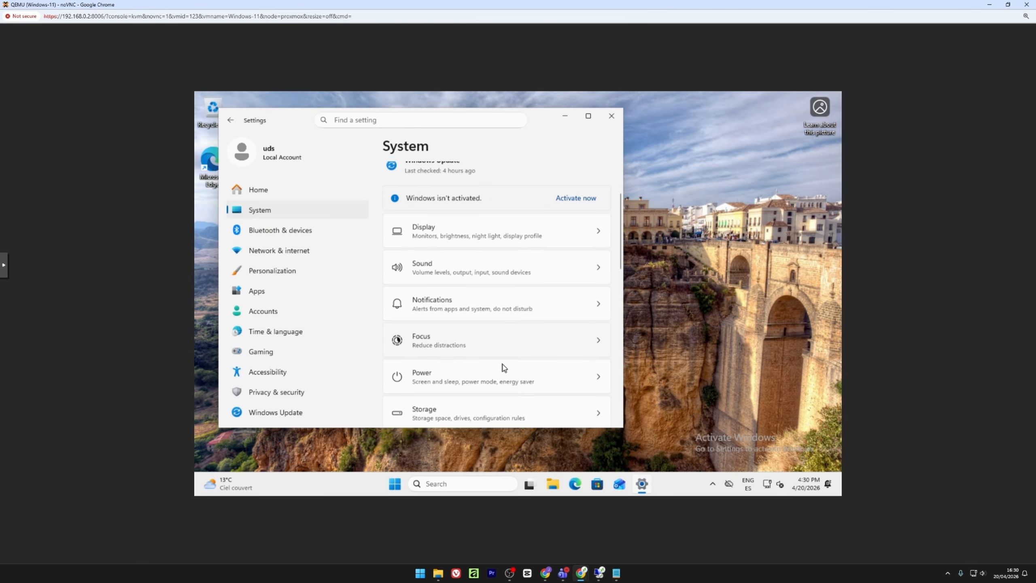
{"action": "scroll", "coordinate": [503, 368], "scroll_direction": "down", "scroll_amount": 4}
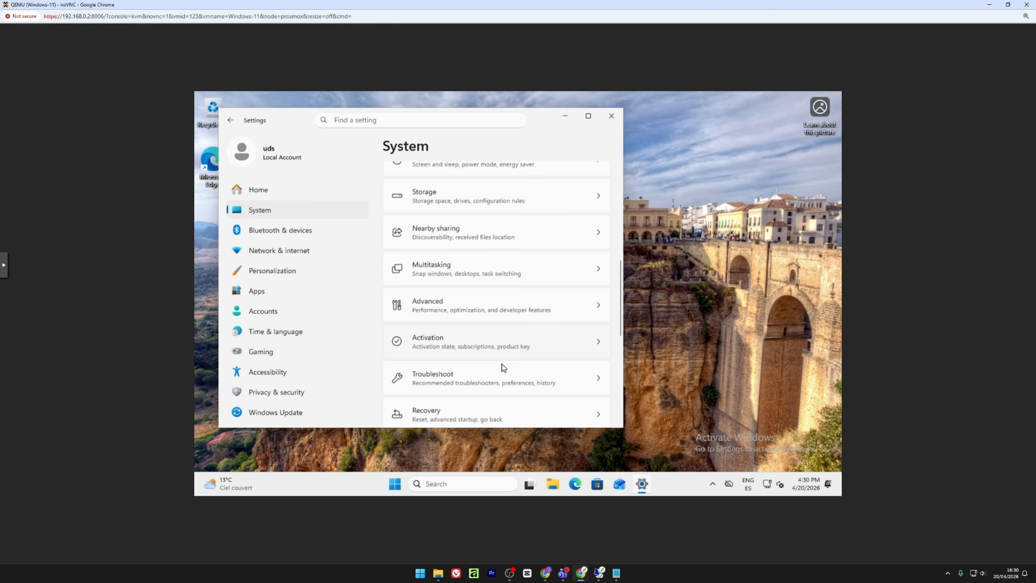
{"action": "scroll", "coordinate": [503, 367], "scroll_direction": "down", "scroll_amount": 1}
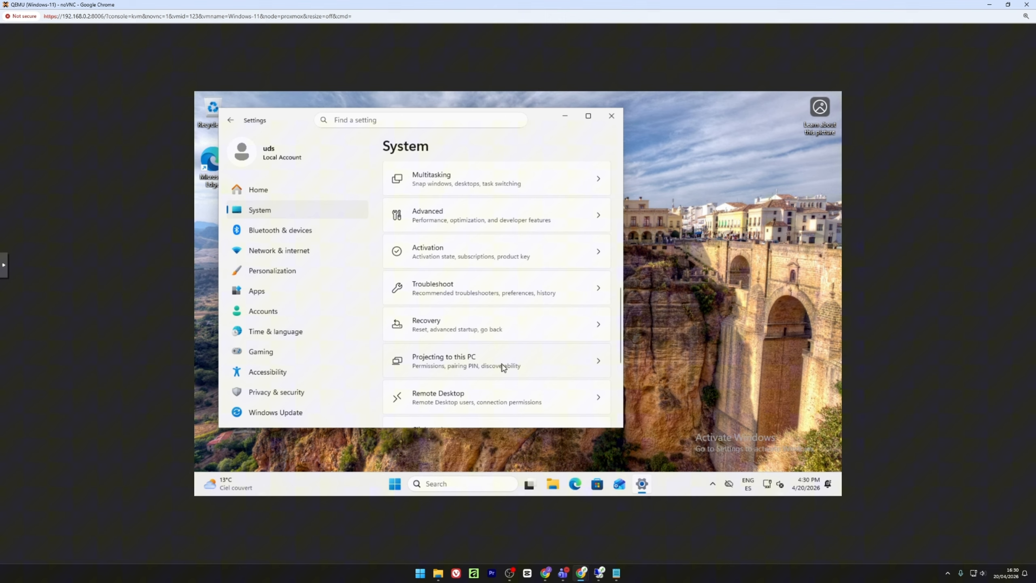
Switch Remote Desktop On and confirm enabling it.
{"action": "left_click", "coordinate": [453, 404]}
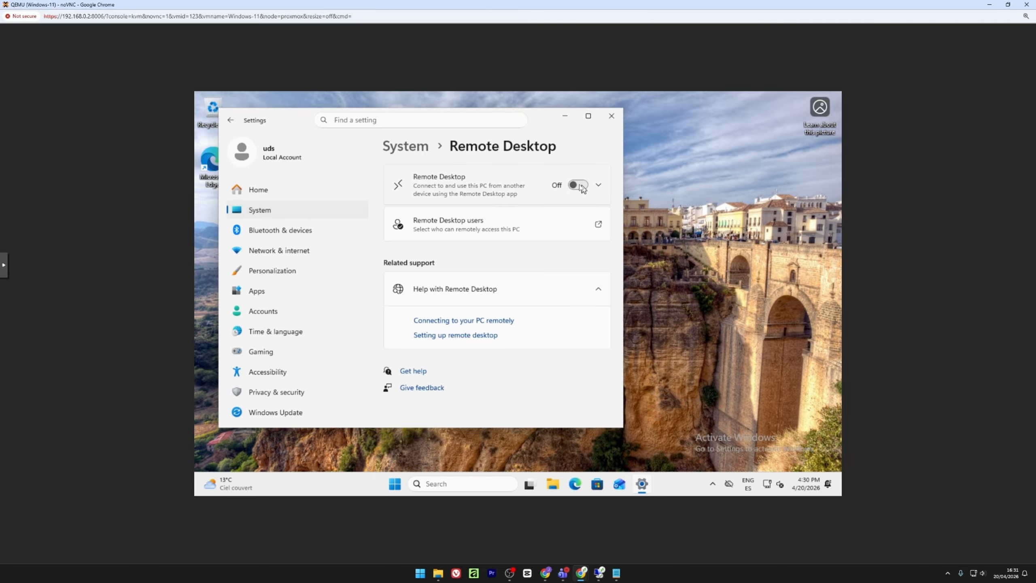
{"action": "left_click", "coordinate": [579, 186]}
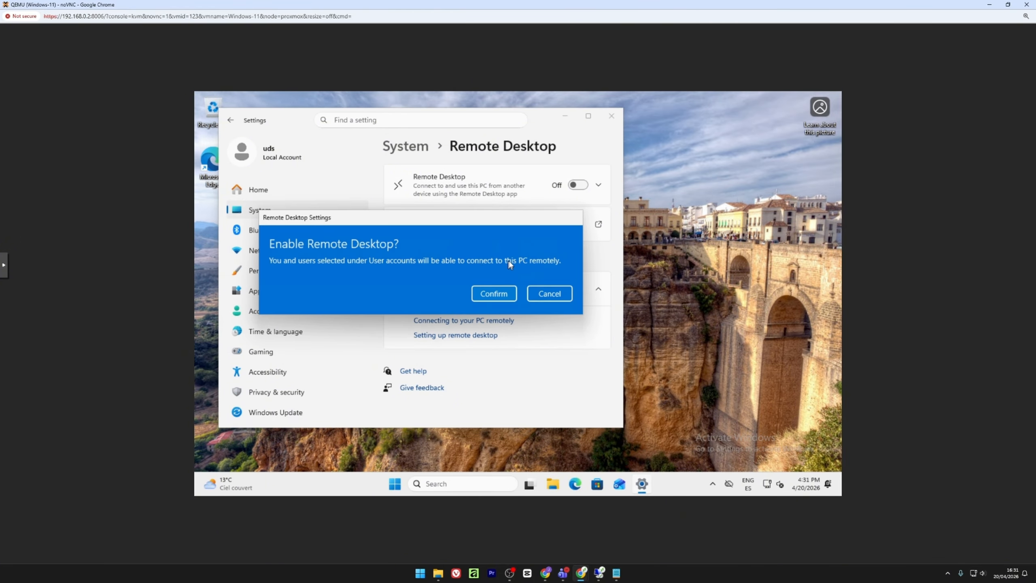
{"action": "left_click", "coordinate": [494, 294]}
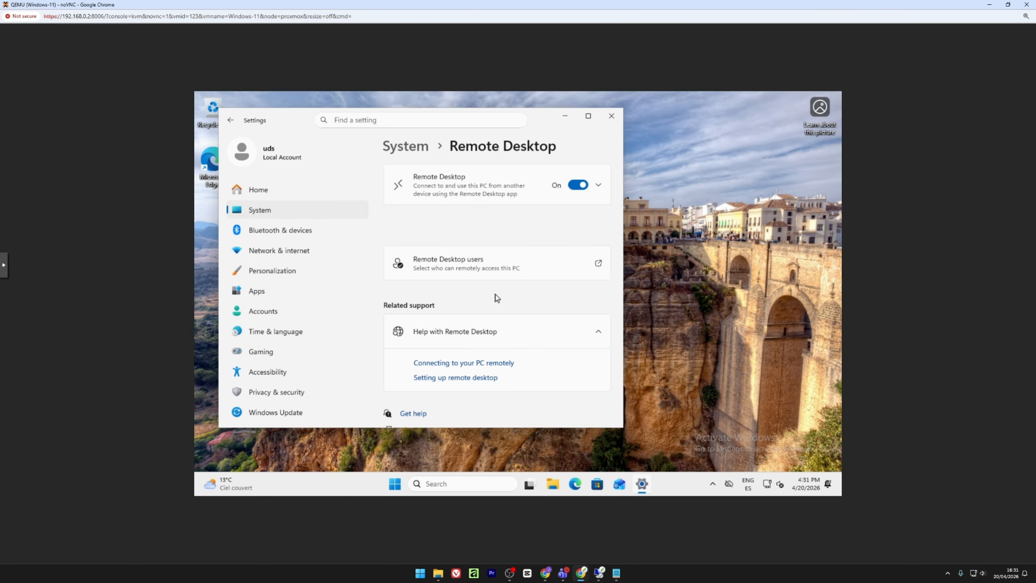
Stop requiring Network Level Authentication for Remote Desktop connections, then launch Microsoft Edge.
{"action": "left_click", "coordinate": [598, 184]}
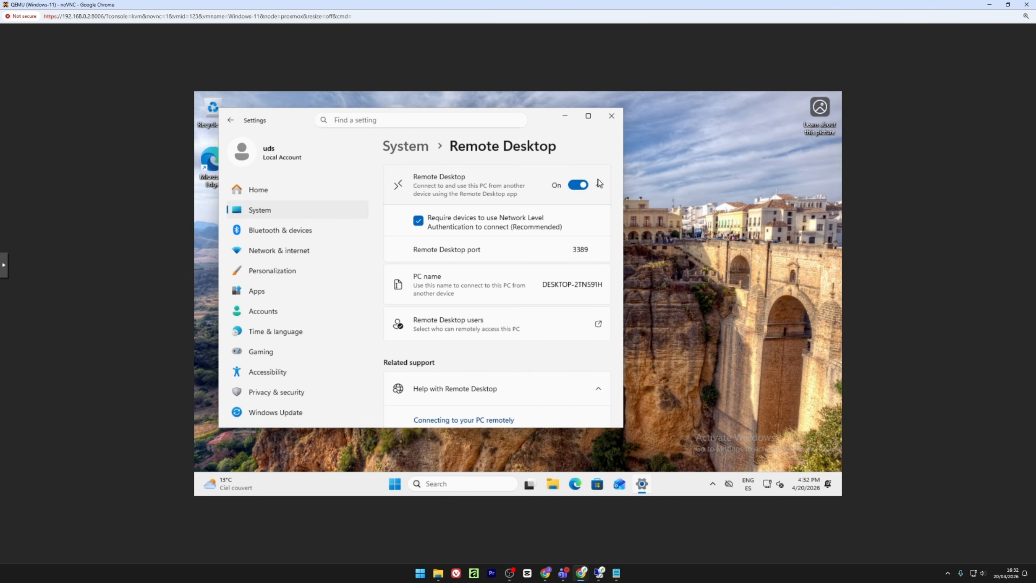
{"action": "left_click", "coordinate": [458, 218]}
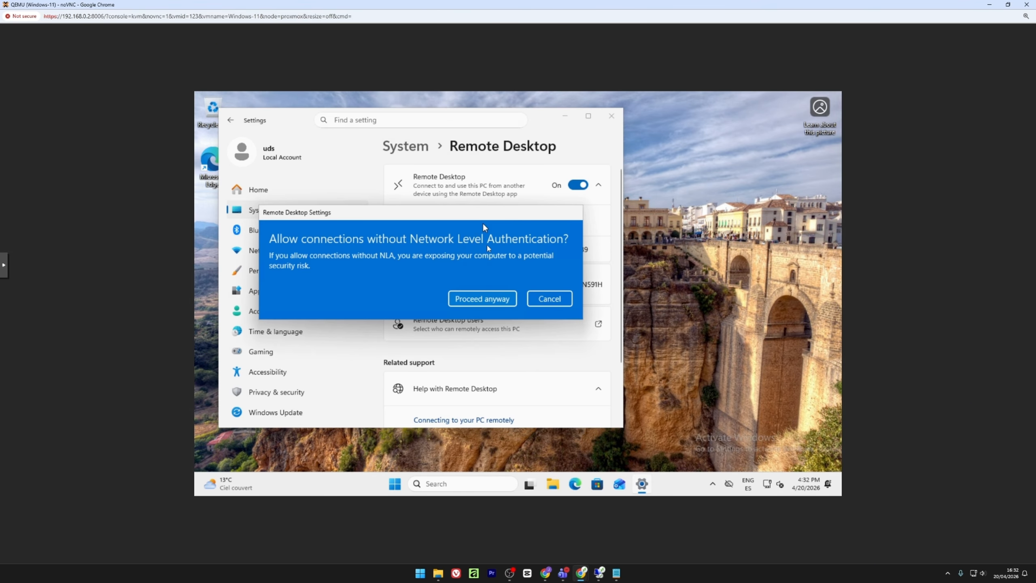
{"action": "left_click", "coordinate": [484, 299]}
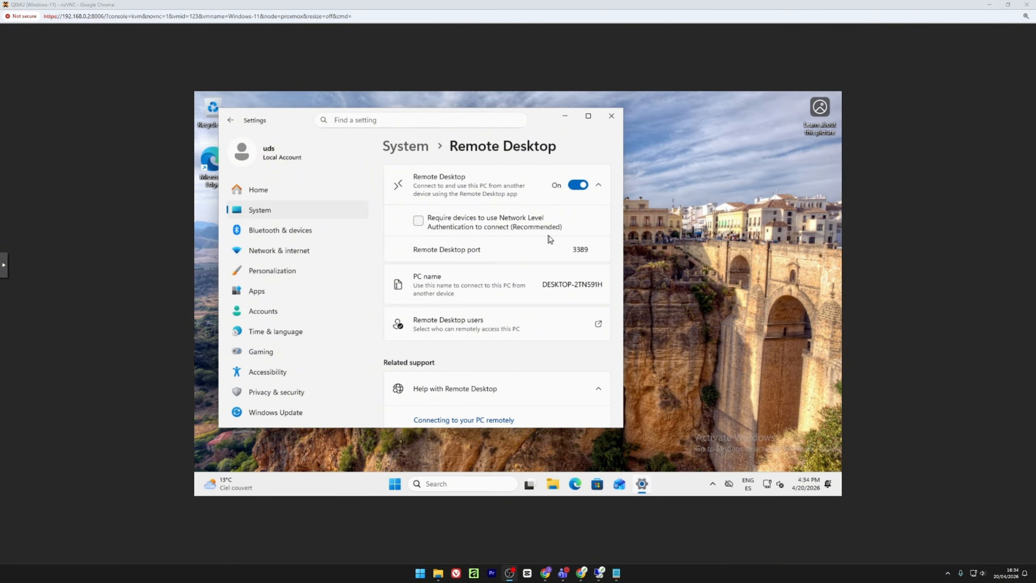
{"action": "left_click", "coordinate": [575, 483]}
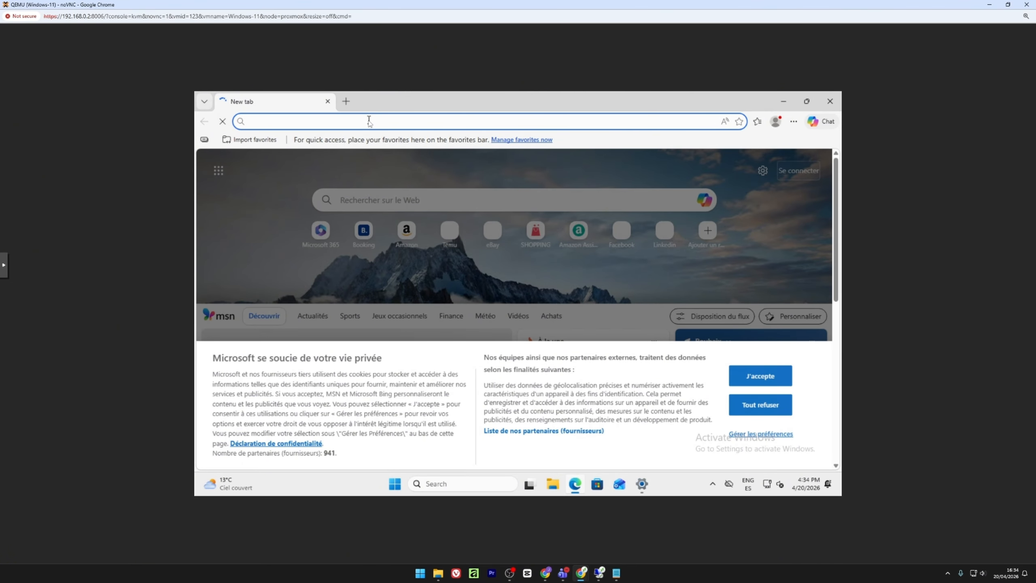
Browse to 192.168.0.47, bypassing the untrusted certificate warning to reach the UDS login page.
{"action": "type", "text": "192.1"}
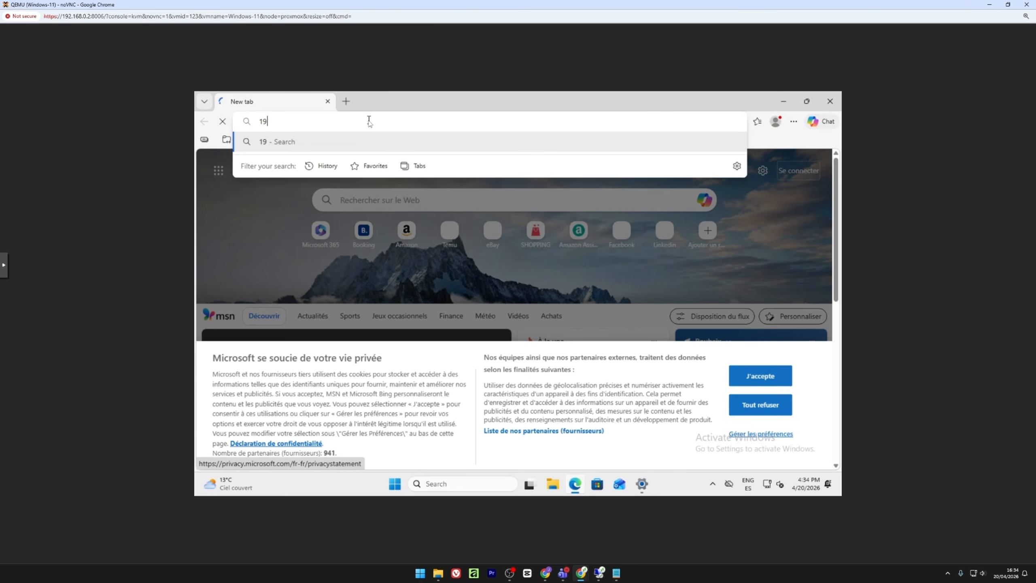
{"action": "type", "text": "68.0.47"}
{"action": "key", "text": "Return"}
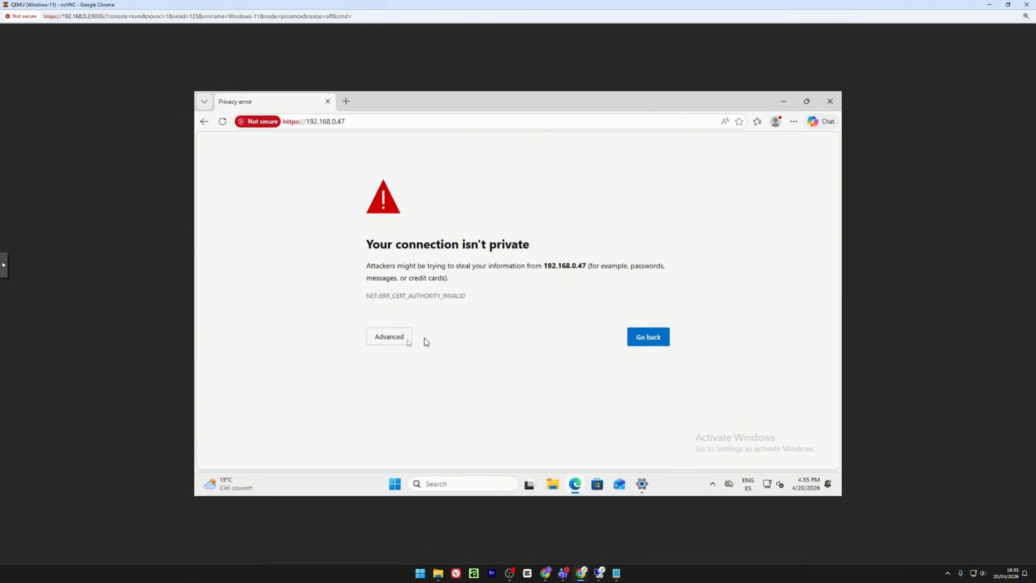
{"action": "left_click", "coordinate": [394, 341]}
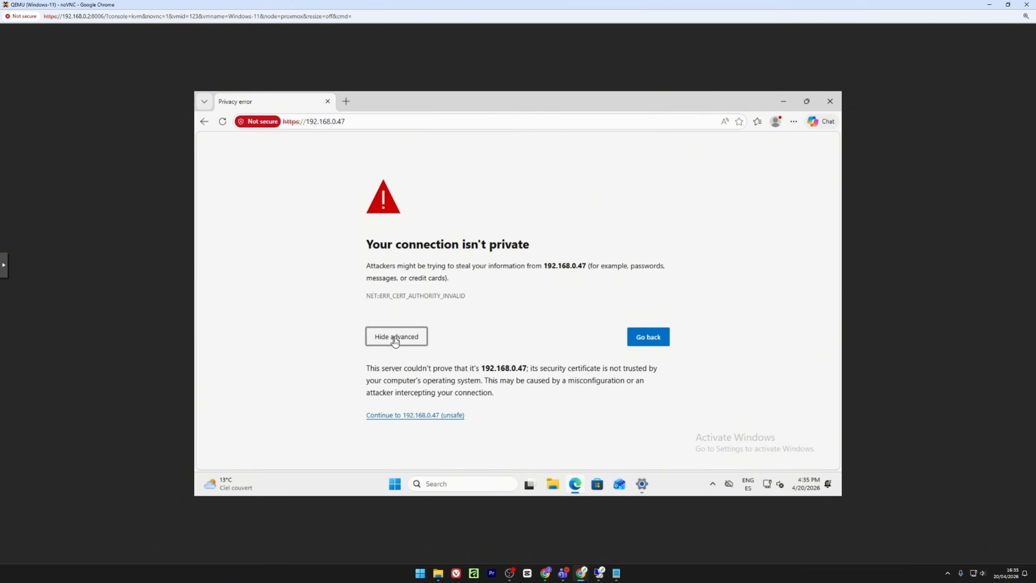
{"action": "left_click", "coordinate": [428, 418]}
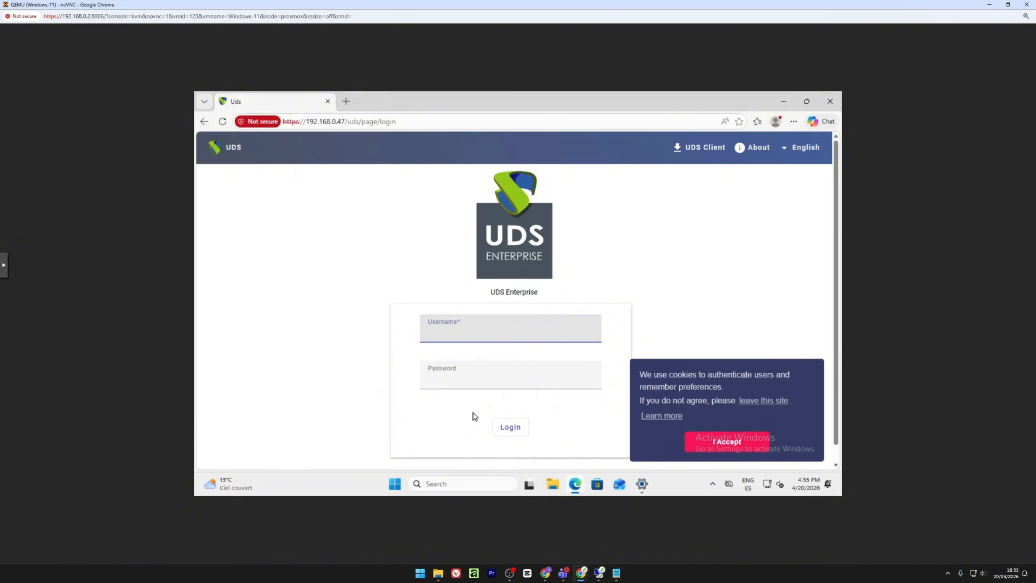
Sign in to UDS Enterprise with username and password, then open Downloads from the user menu.
{"action": "type", "text": "uds"}
{"action": "key", "text": "Tab"}
{"action": "type", "text": "uds"}
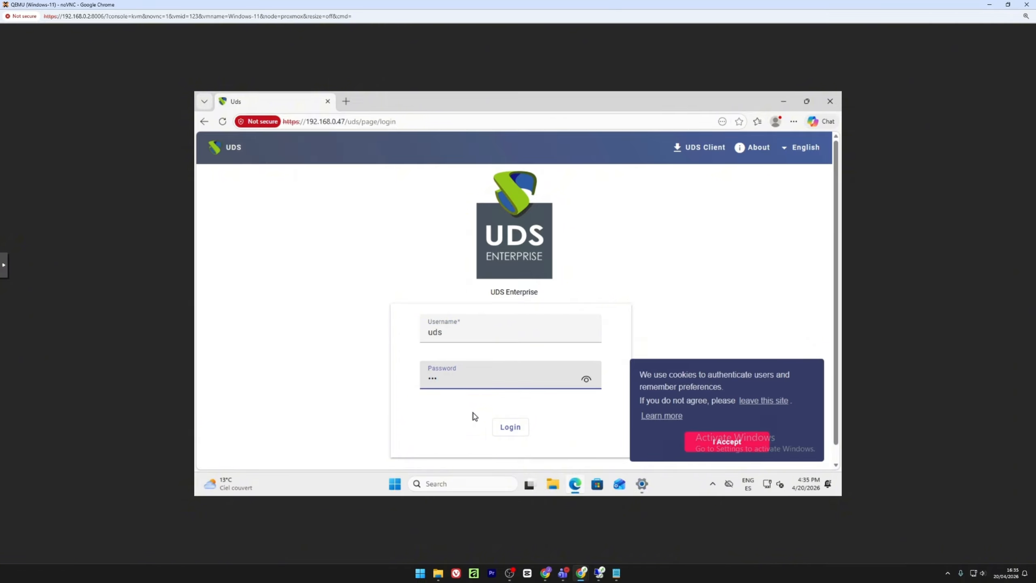
{"action": "key", "text": "Return"}
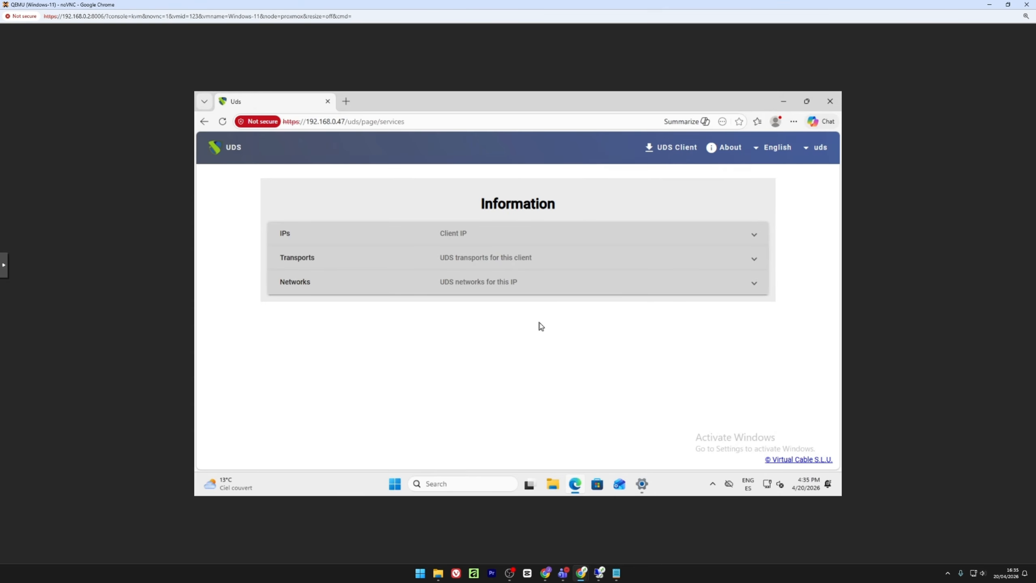
{"action": "left_click", "coordinate": [817, 148]}
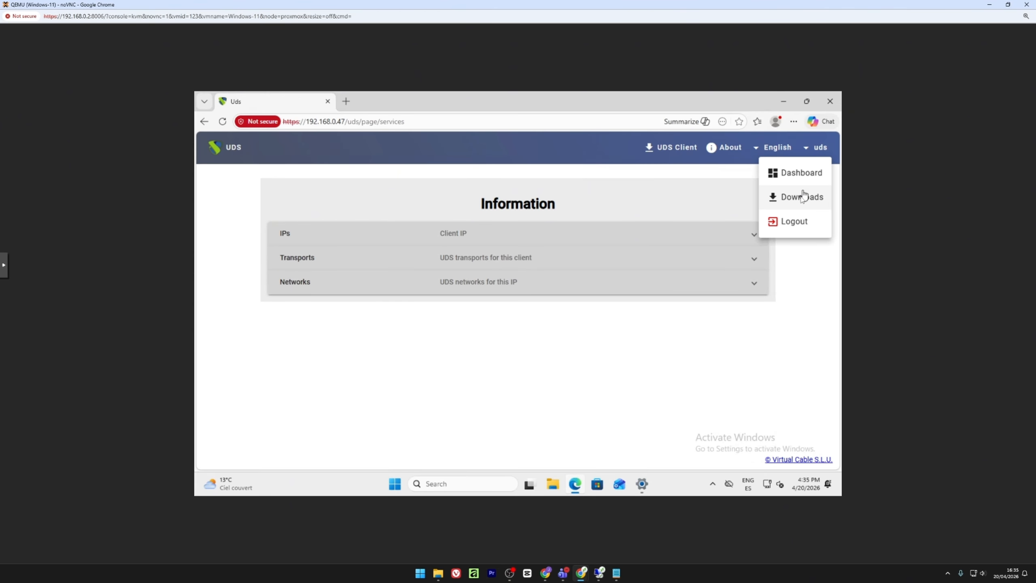
{"action": "left_click", "coordinate": [801, 198]}
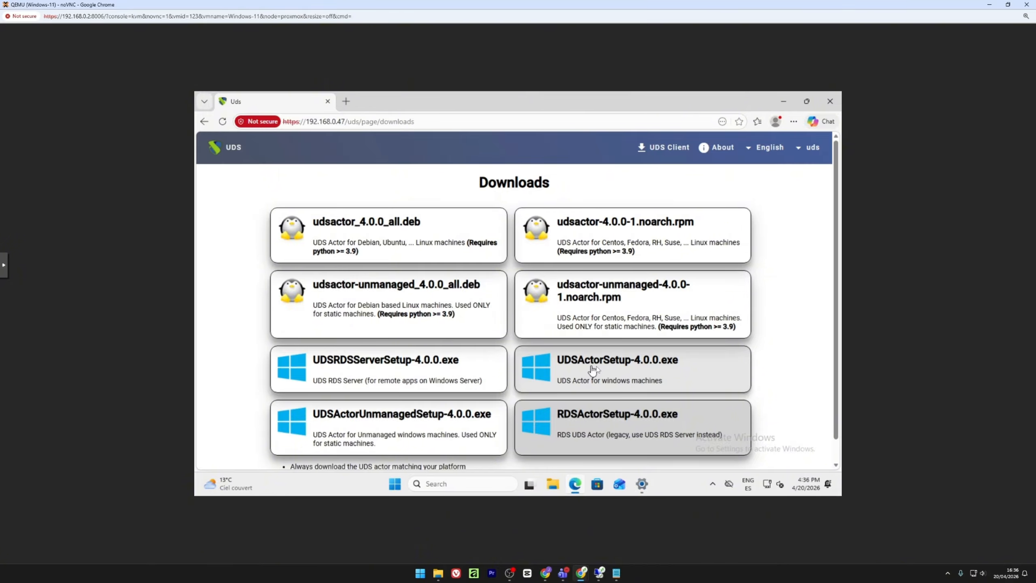
Download and install UDSActorSetup-4.0.0.exe in English with the default install folder.
{"action": "left_click", "coordinate": [616, 370]}
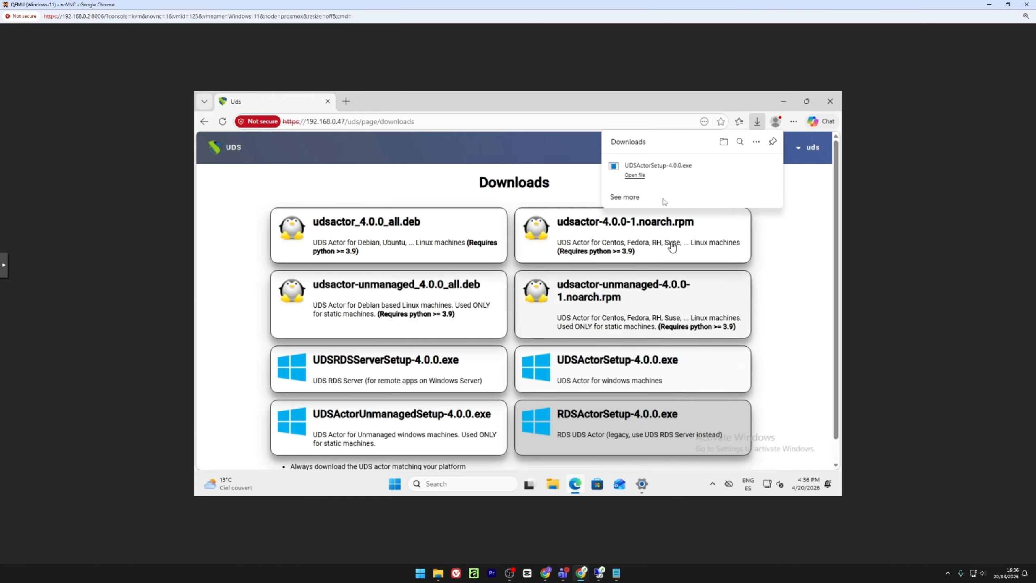
{"action": "left_click", "coordinate": [653, 175]}
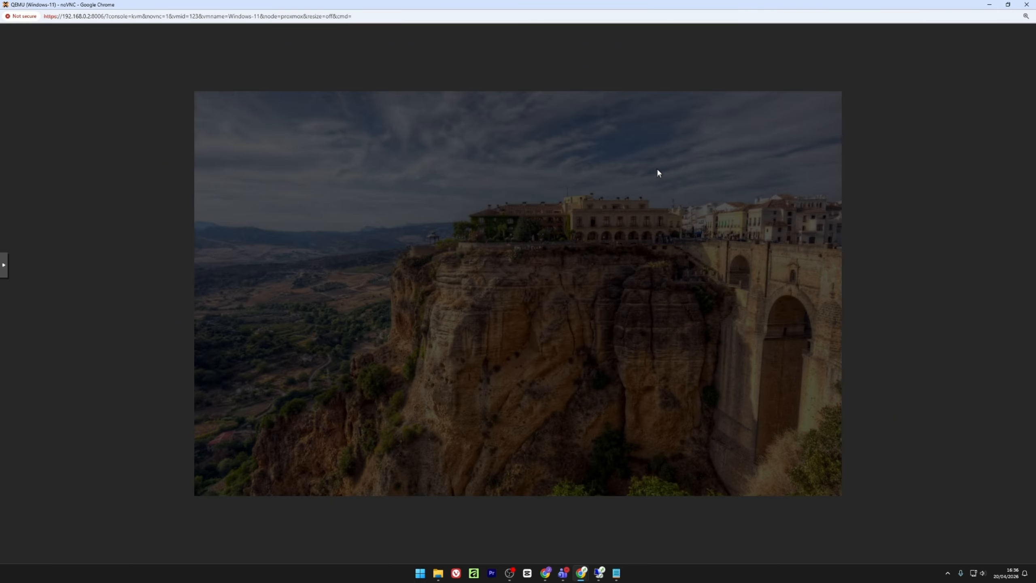
{"action": "left_click", "coordinate": [502, 371]}
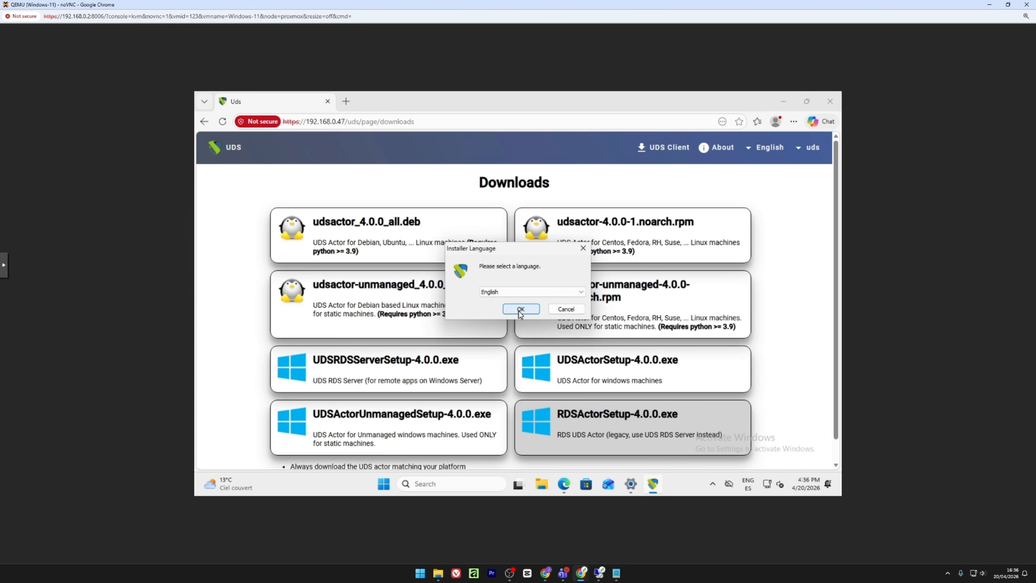
{"action": "left_click", "coordinate": [520, 309]}
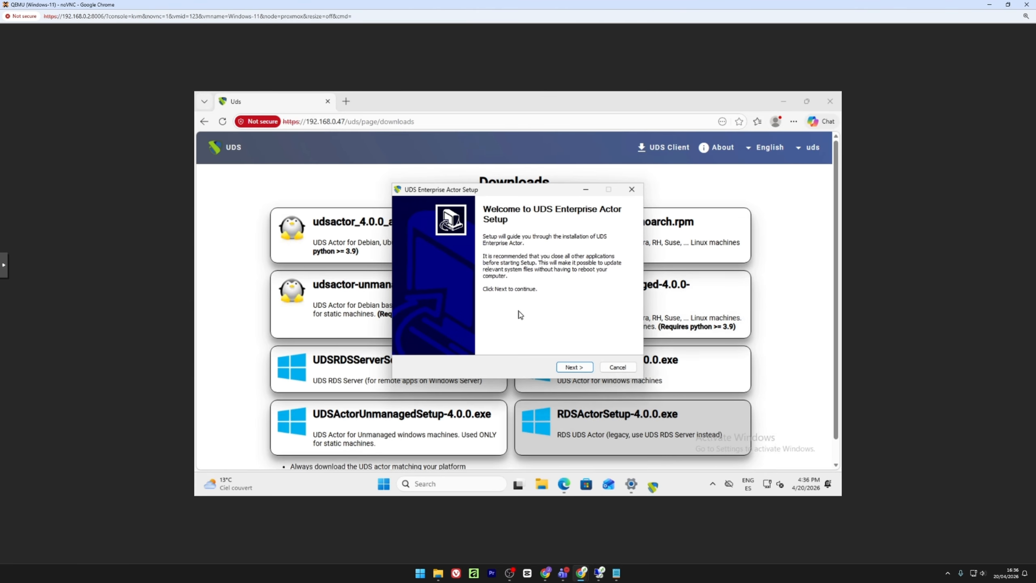
{"action": "left_click", "coordinate": [572, 367]}
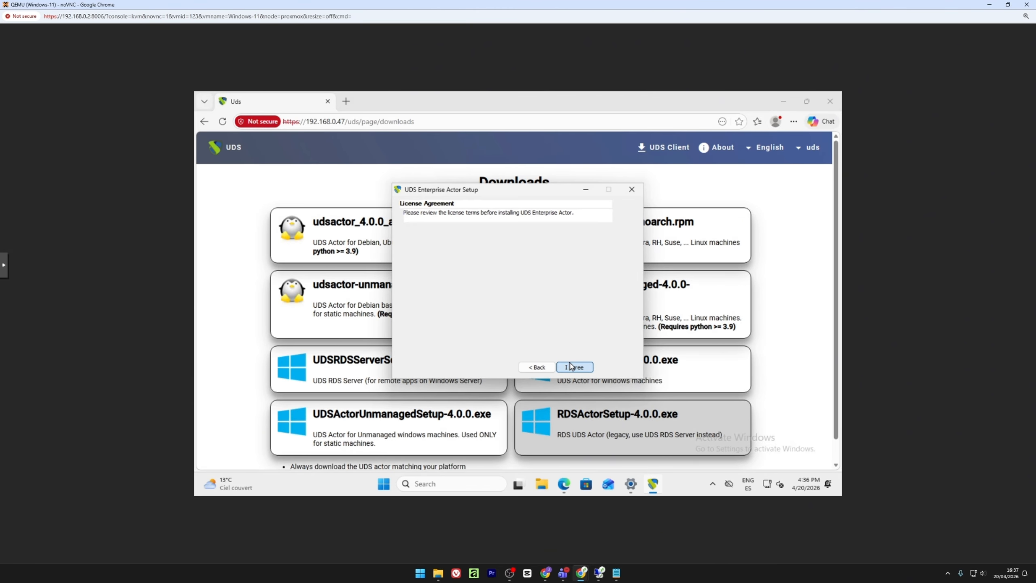
{"action": "left_click", "coordinate": [571, 366]}
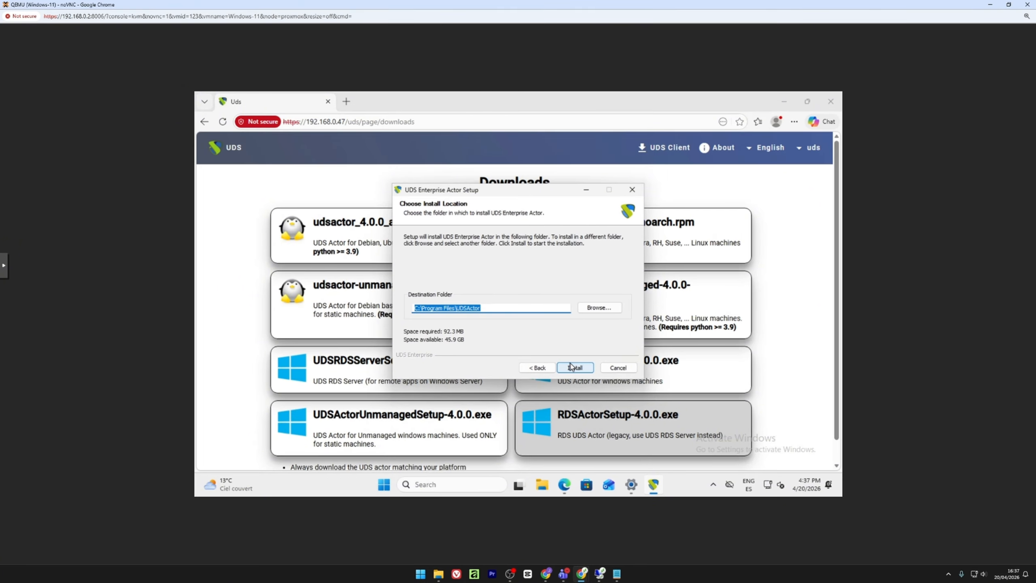
{"action": "left_click", "coordinate": [570, 366]}
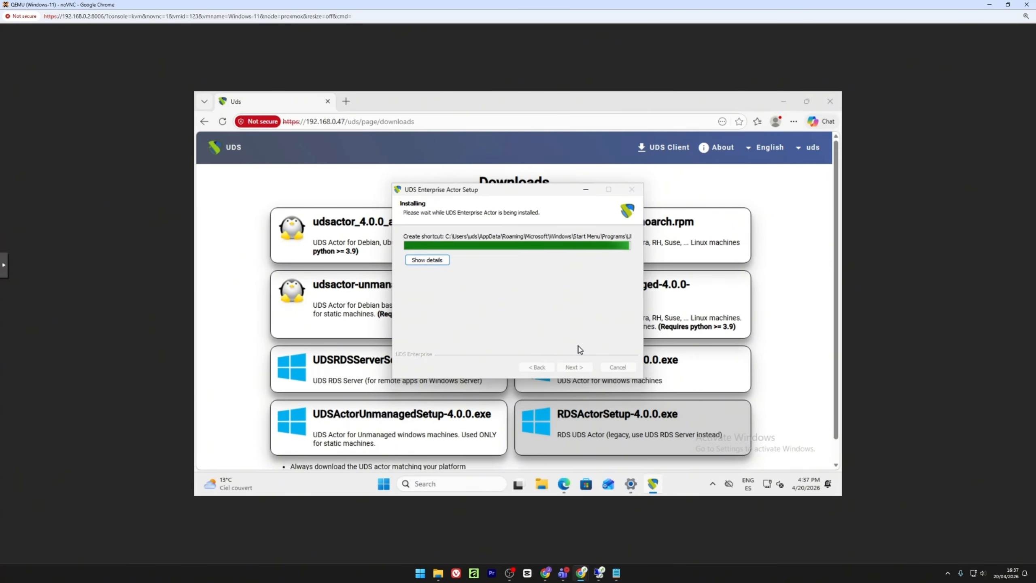
{"action": "left_click", "coordinate": [575, 368]}
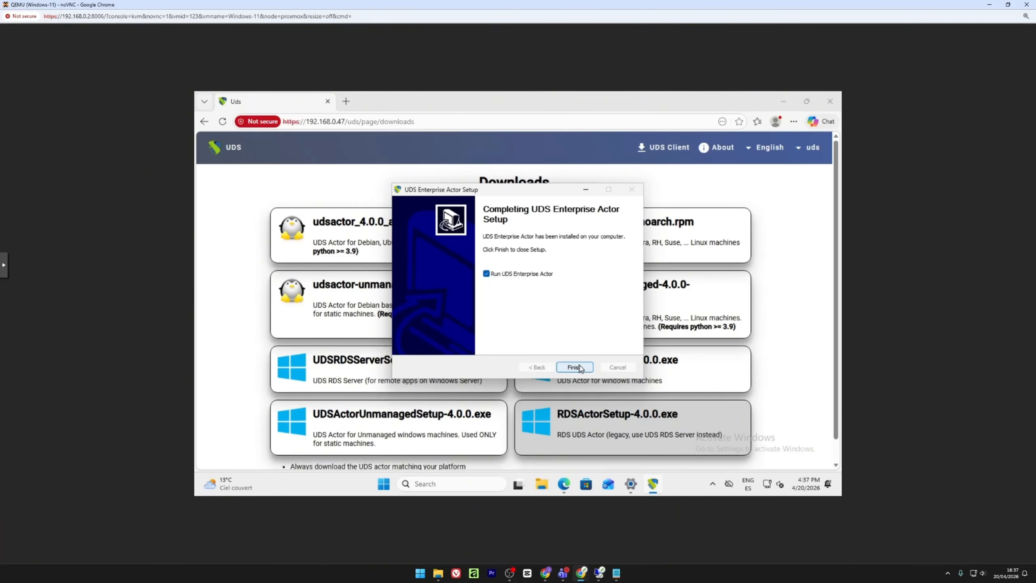
{"action": "left_click", "coordinate": [575, 367]}
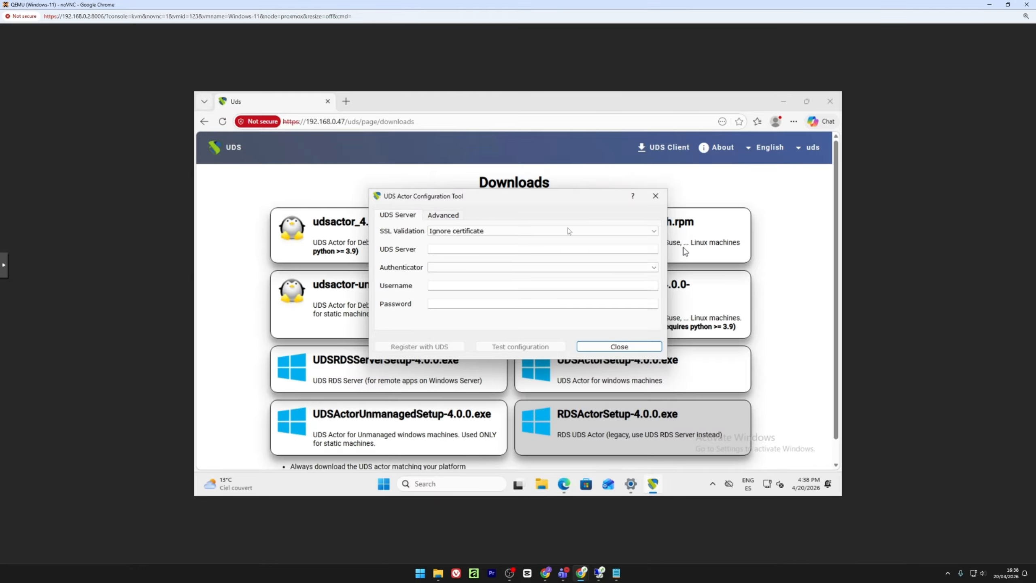
Keep SSL Validation on Ignore certificate and set the UDS Server to 192.168.0.47.
{"action": "left_click", "coordinate": [477, 231]}
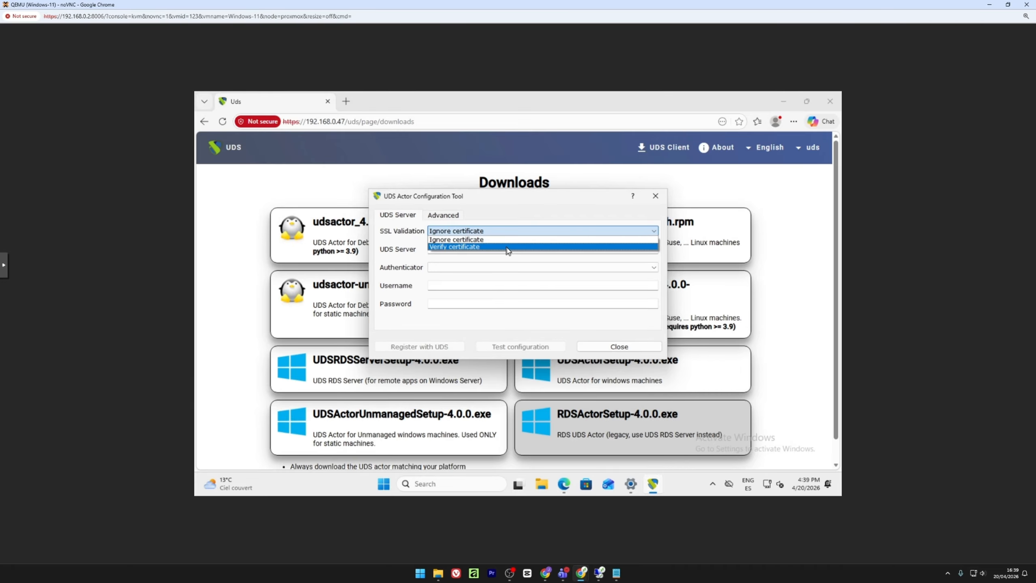
{"action": "left_click", "coordinate": [469, 240]}
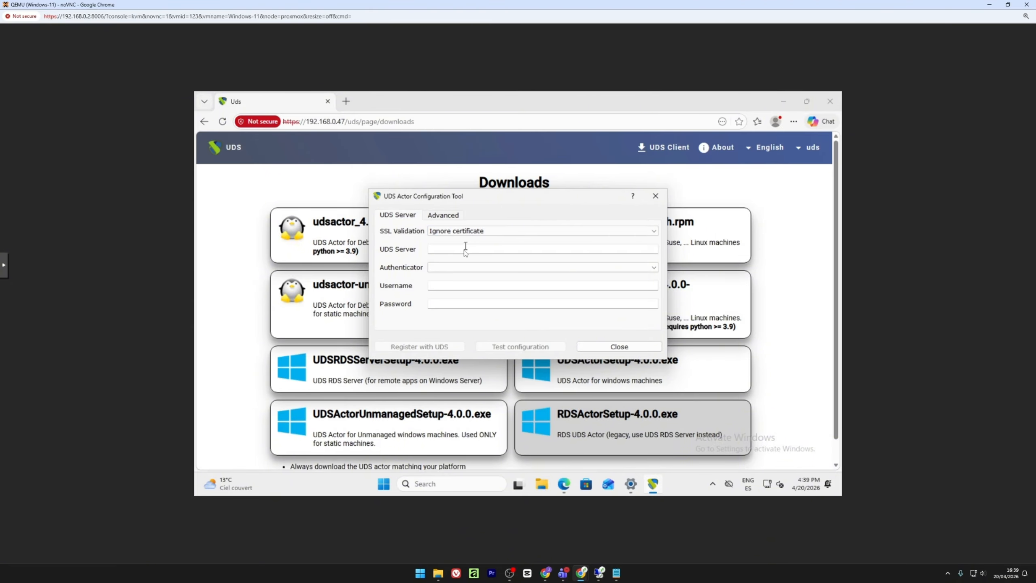
{"action": "left_click", "coordinate": [464, 250]}
{"action": "type", "text": "192.168.0.47"}
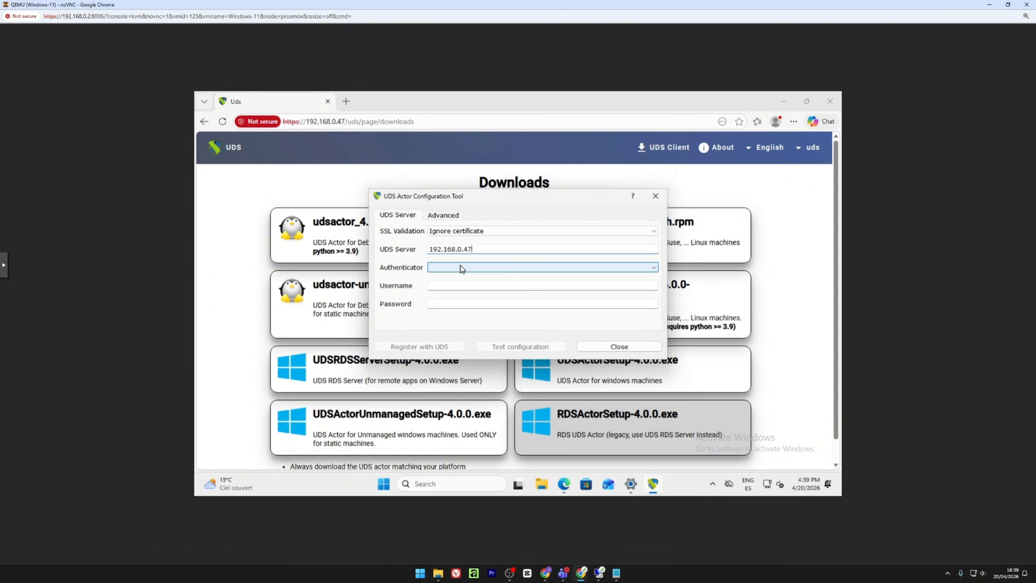
Choose the Administration authenticator and fill in the username and password.
{"action": "left_click", "coordinate": [461, 269]}
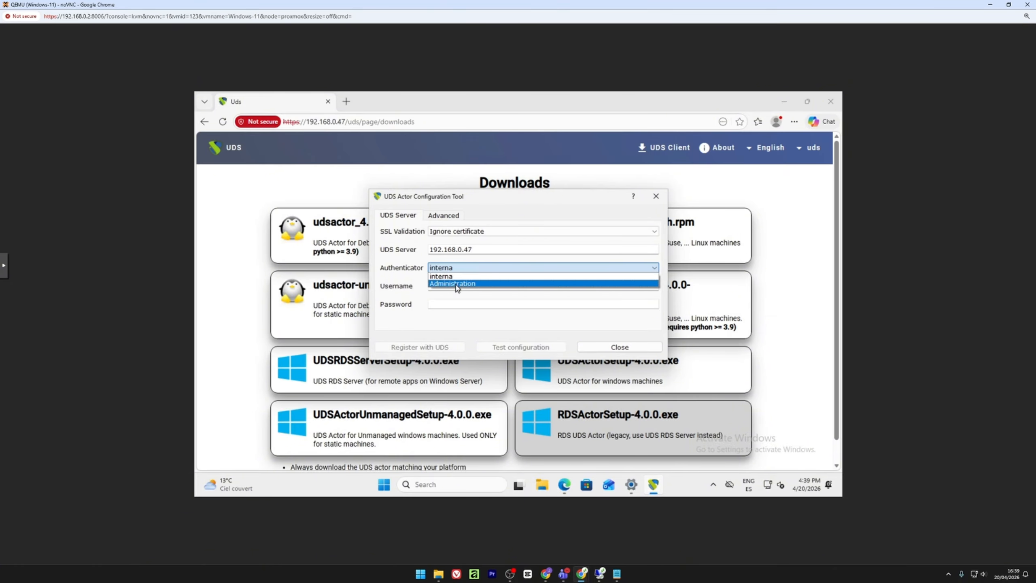
{"action": "left_click", "coordinate": [456, 286]}
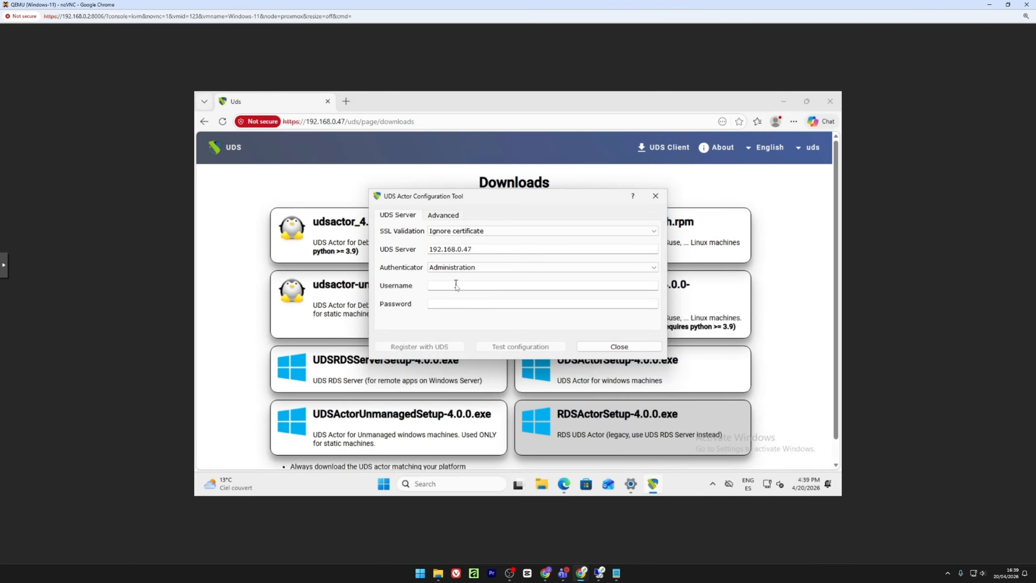
{"action": "left_click", "coordinate": [457, 286]}
{"action": "type", "text": "uds"}
{"action": "left_click", "coordinate": [451, 303]}
{"action": "type", "text": "uds"}
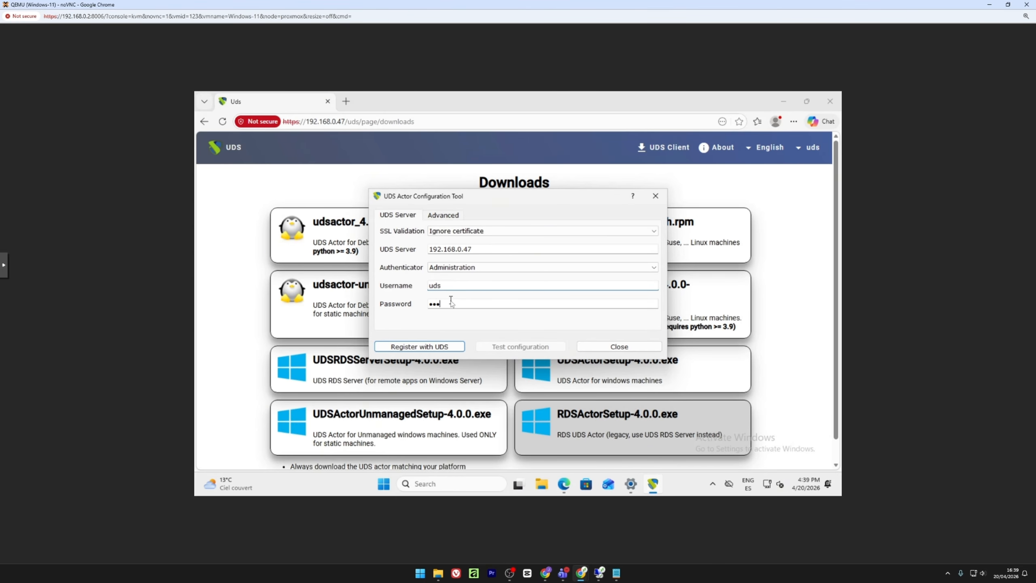
{"action": "left_click", "coordinate": [443, 216]}
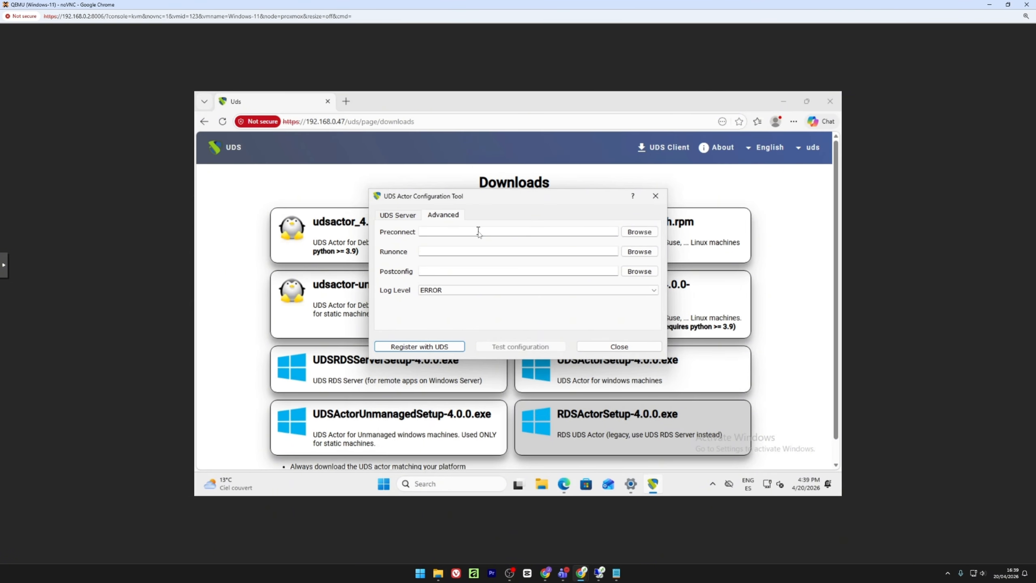
{"action": "left_click", "coordinate": [469, 252]}
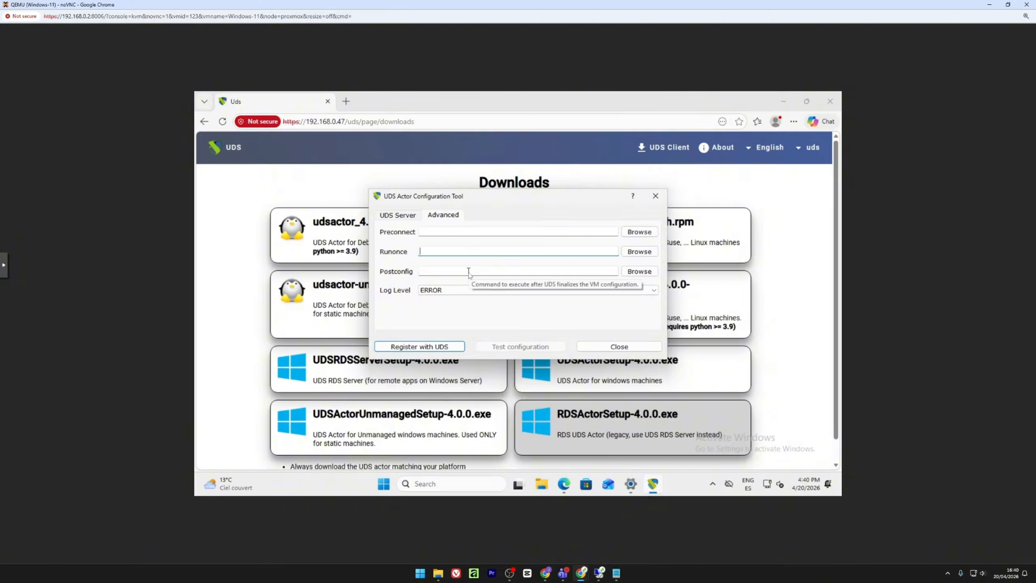
{"action": "left_click", "coordinate": [461, 291]}
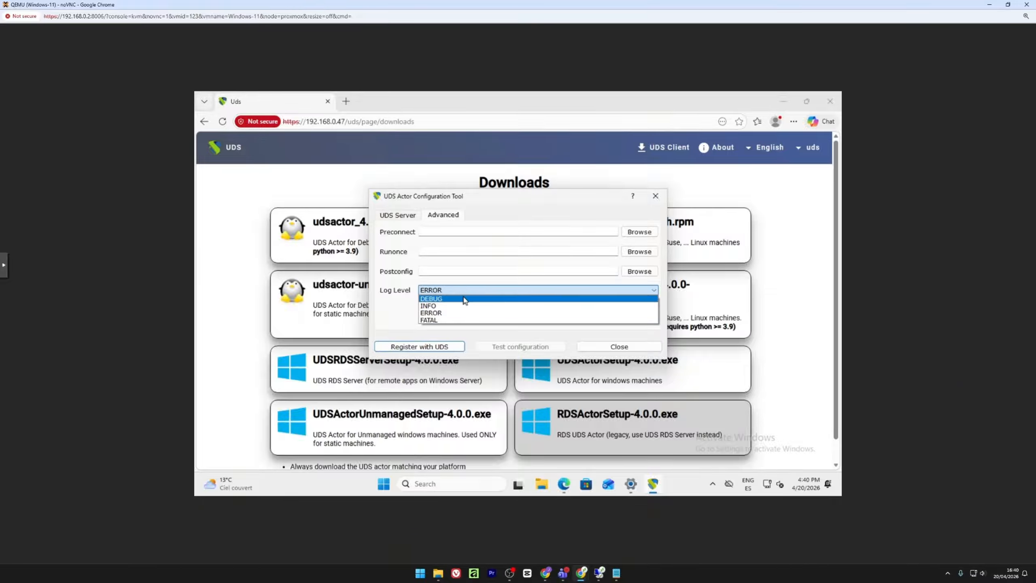
{"action": "left_click", "coordinate": [469, 290]}
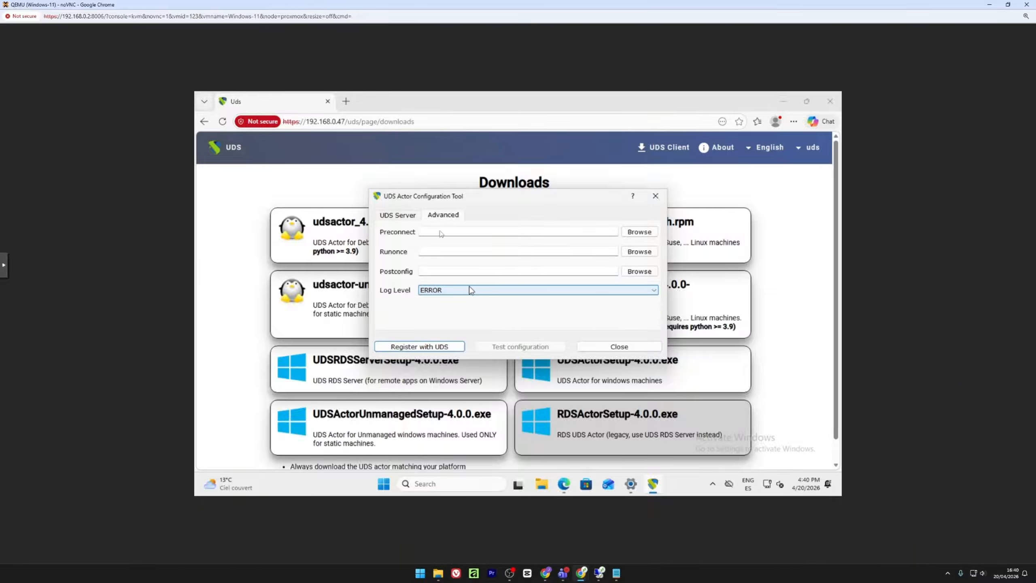
{"action": "left_click", "coordinate": [408, 215]}
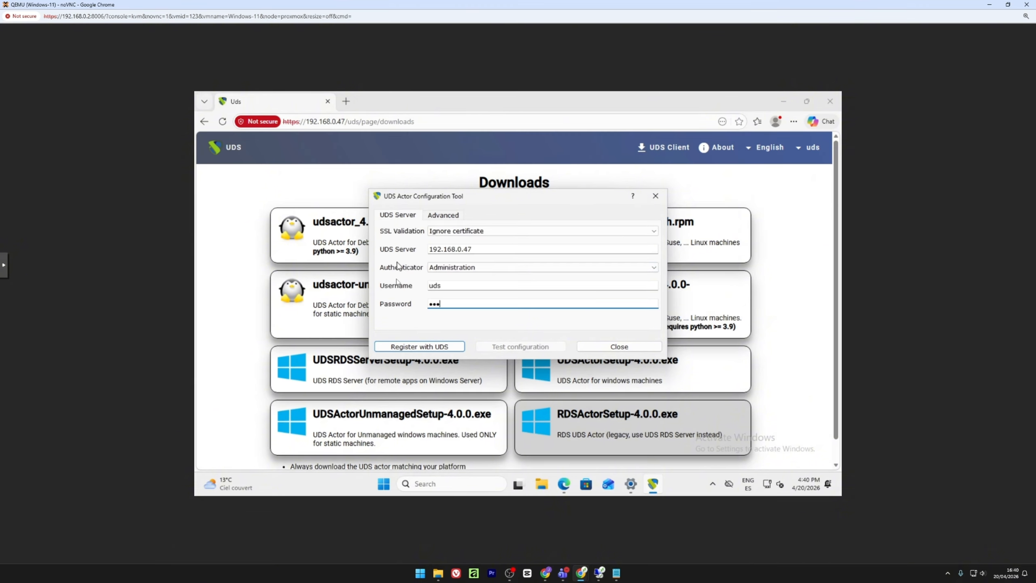
Register with the UDS server 192.168.0.47, verify the configuration test passes, and close the tool.
{"action": "left_click", "coordinate": [415, 347]}
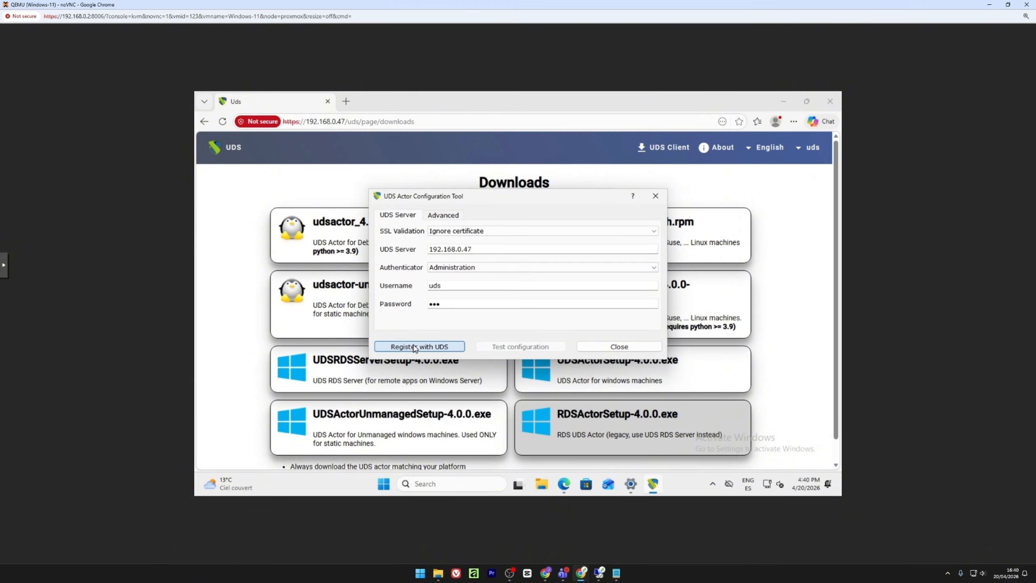
{"action": "left_click", "coordinate": [541, 292]}
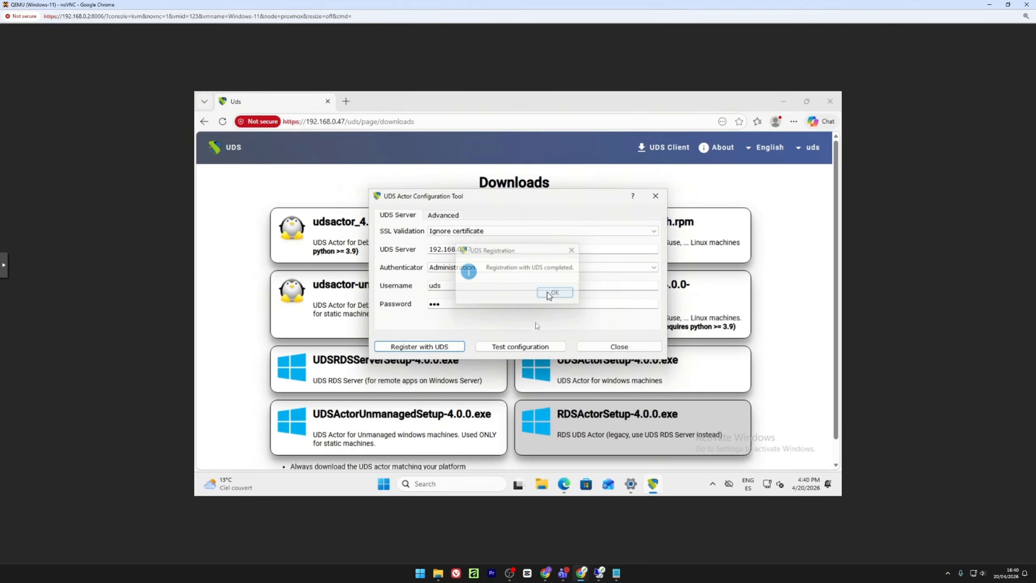
{"action": "left_click", "coordinate": [526, 349]}
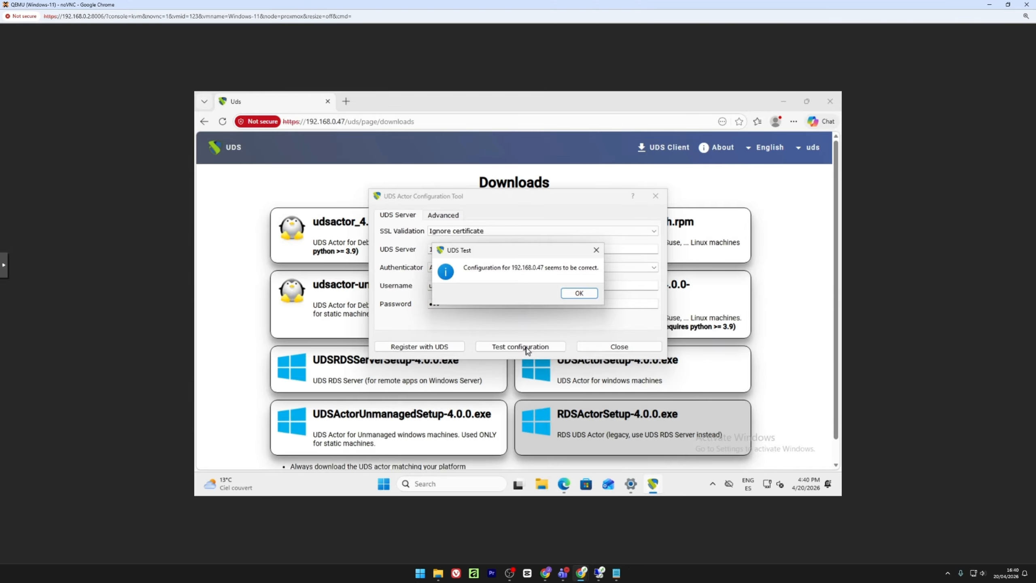
{"action": "left_click", "coordinate": [580, 295]}
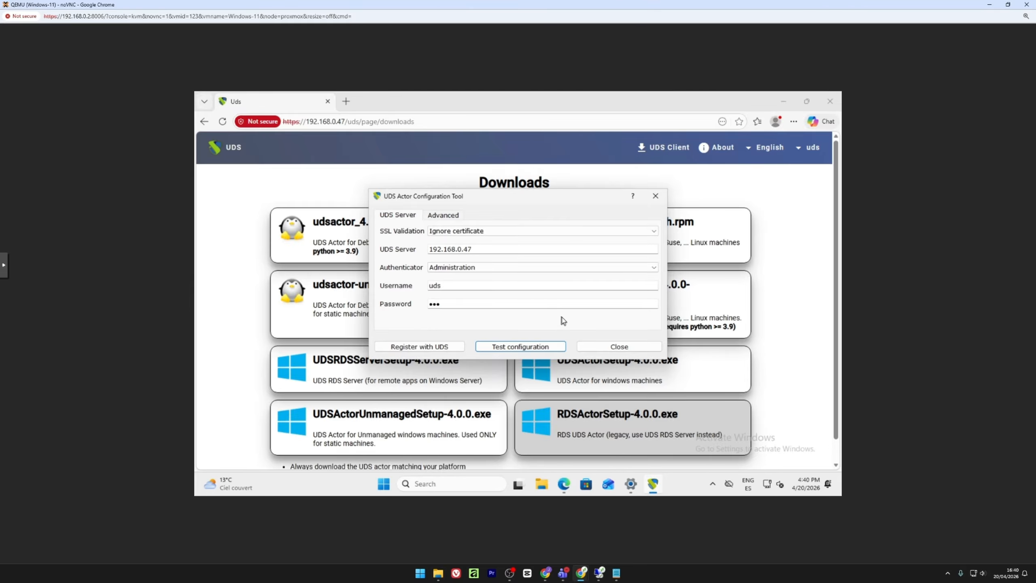
{"action": "left_click", "coordinate": [626, 346]}
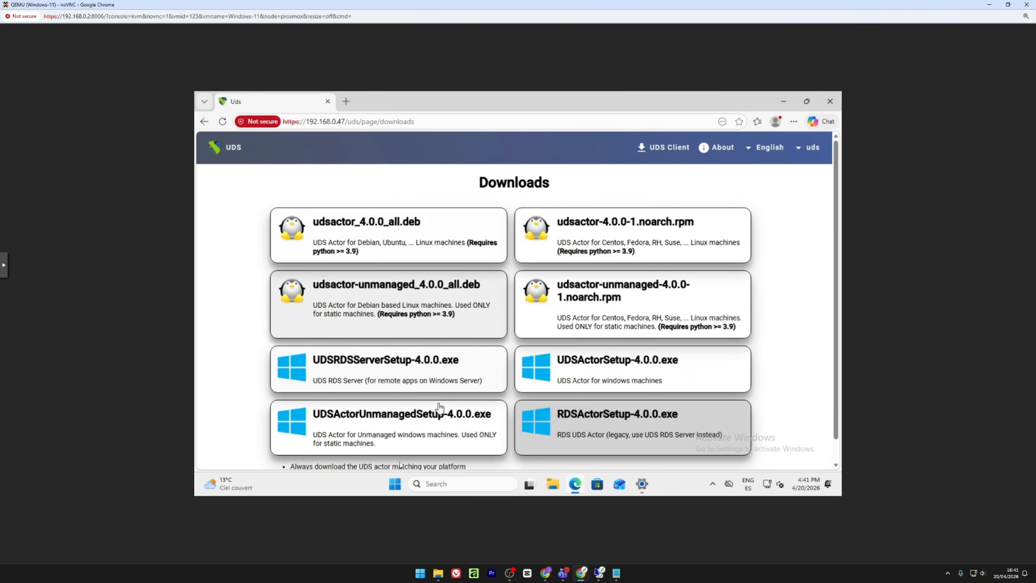
Set the Balanced plan's Turn off the display to Never, save, and close Power Options.
{"action": "left_click", "coordinate": [395, 484]}
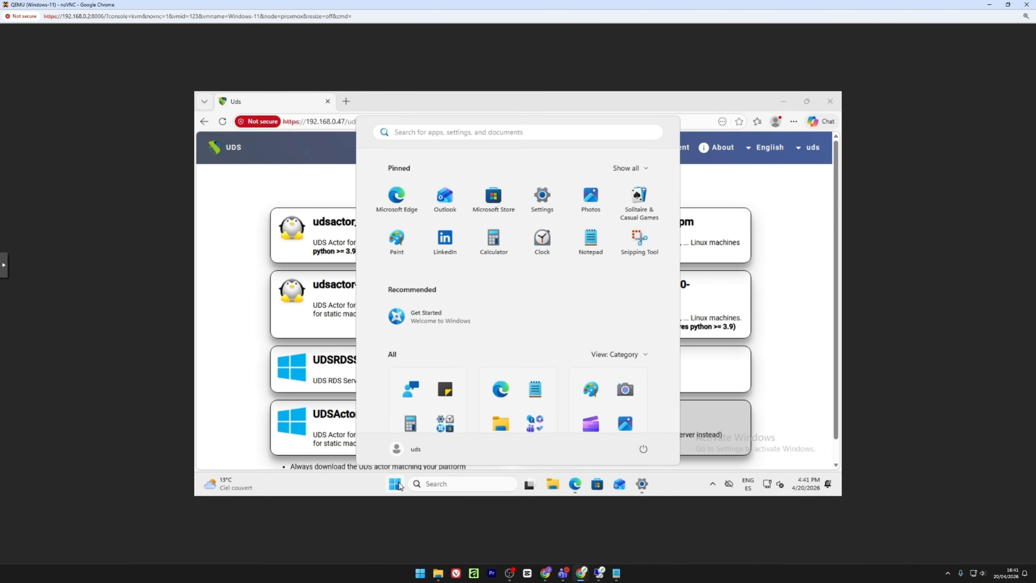
{"action": "type", "text": "power"}
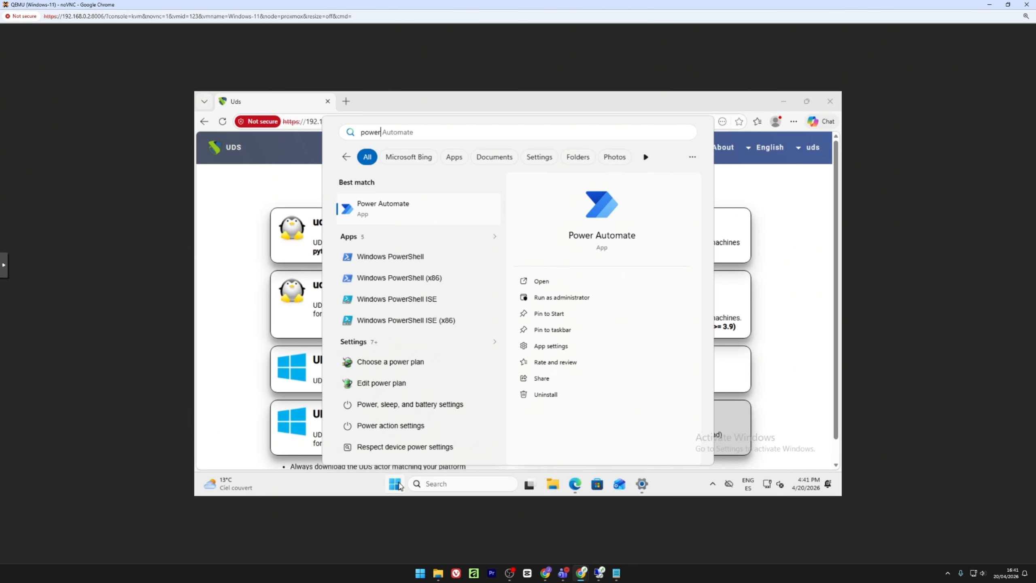
{"action": "type", "text": " pl"}
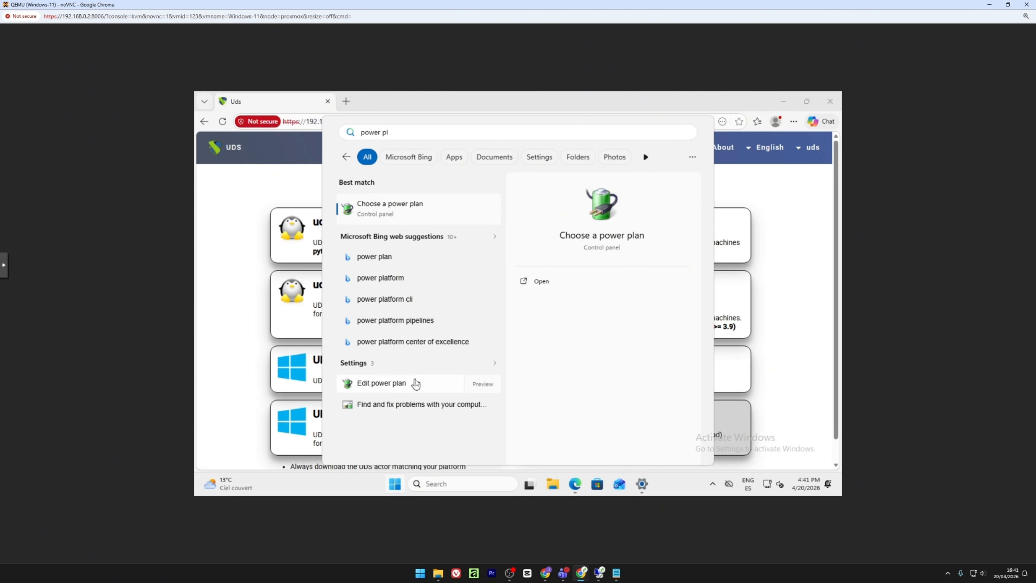
{"action": "left_click", "coordinate": [416, 383]}
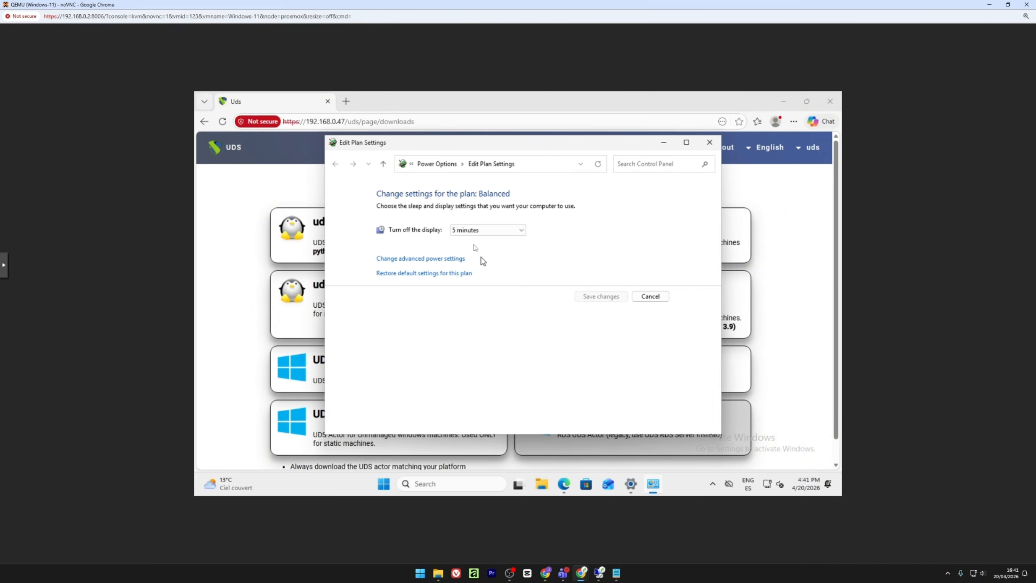
{"action": "left_click", "coordinate": [489, 231]}
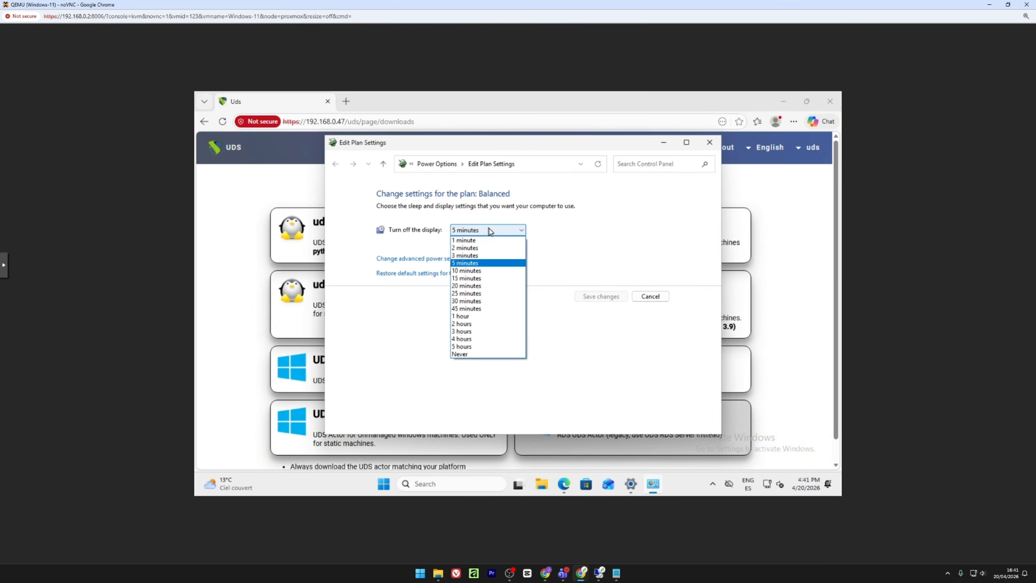
{"action": "left_click", "coordinate": [475, 354]}
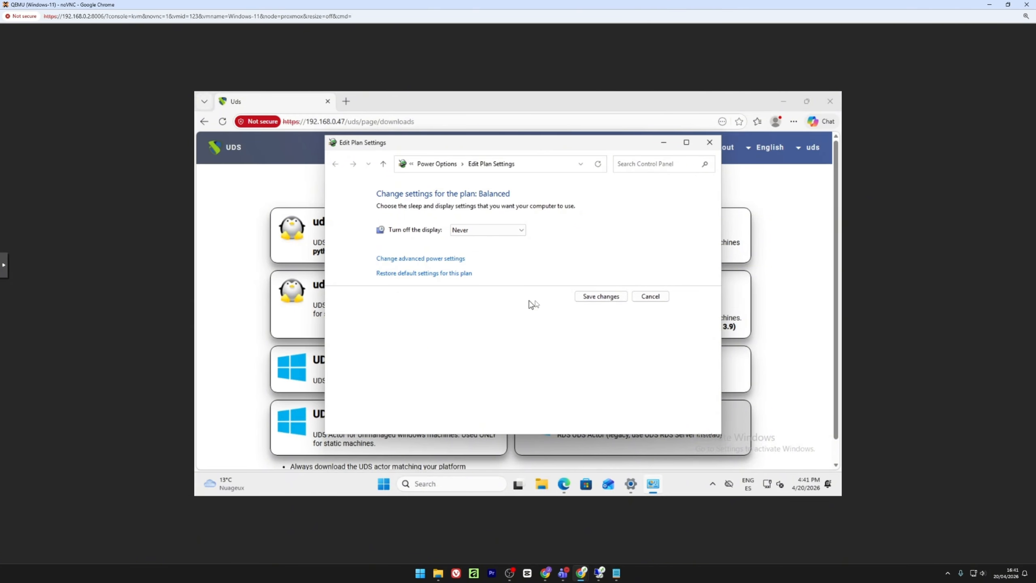
{"action": "left_click", "coordinate": [595, 296]}
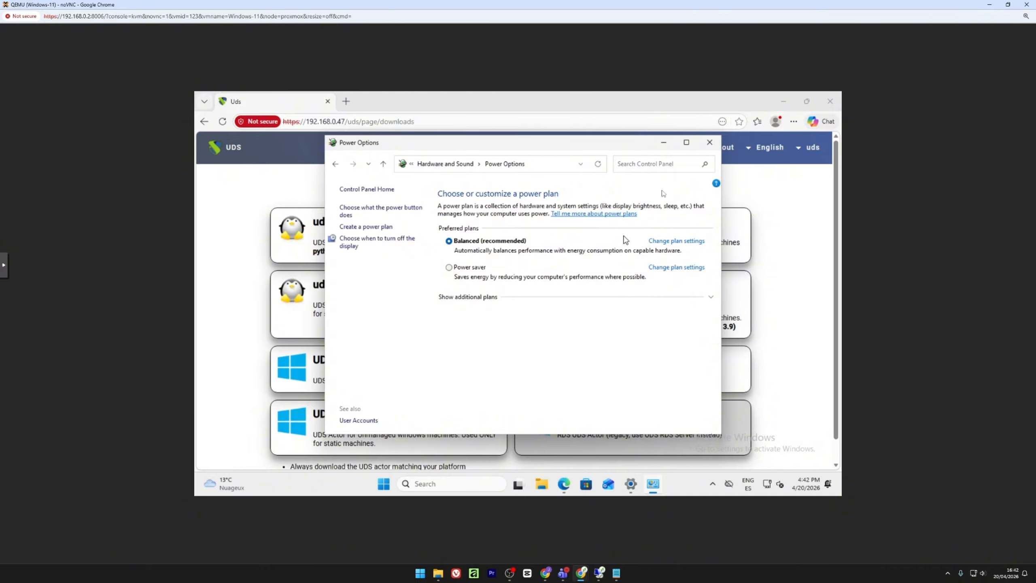
{"action": "left_click", "coordinate": [710, 142]}
Close Edge and the Remote Desktop settings, then shut down Windows from Start.
{"action": "left_click", "coordinate": [836, 104]}
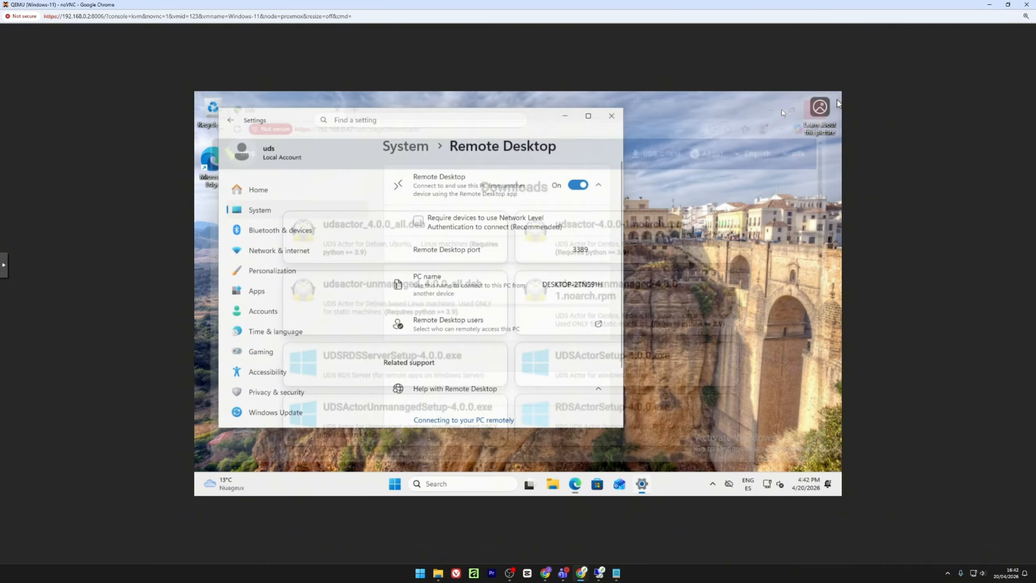
{"action": "left_click", "coordinate": [614, 121]}
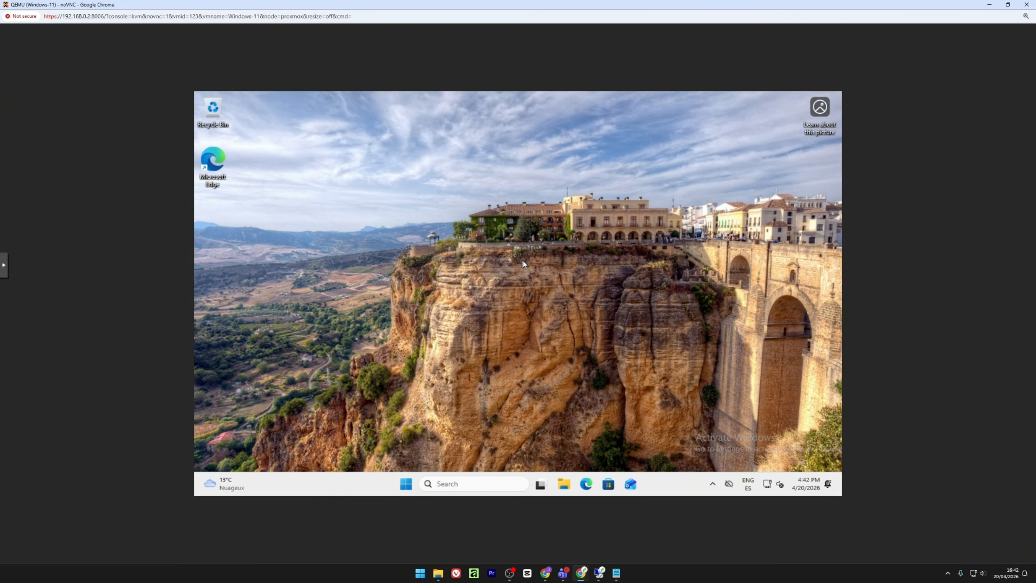
{"action": "left_click", "coordinate": [405, 484]}
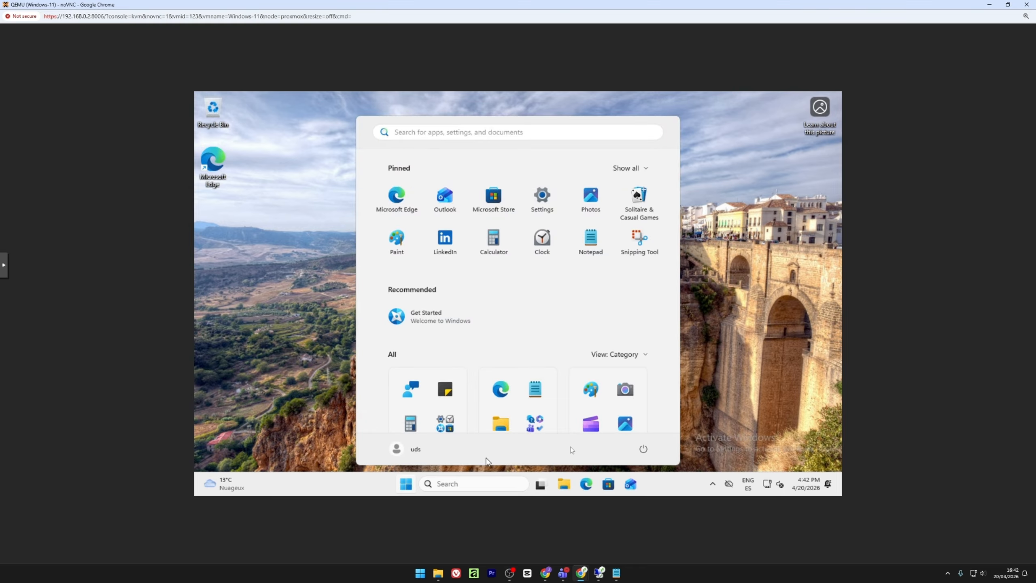
{"action": "left_click", "coordinate": [643, 449]}
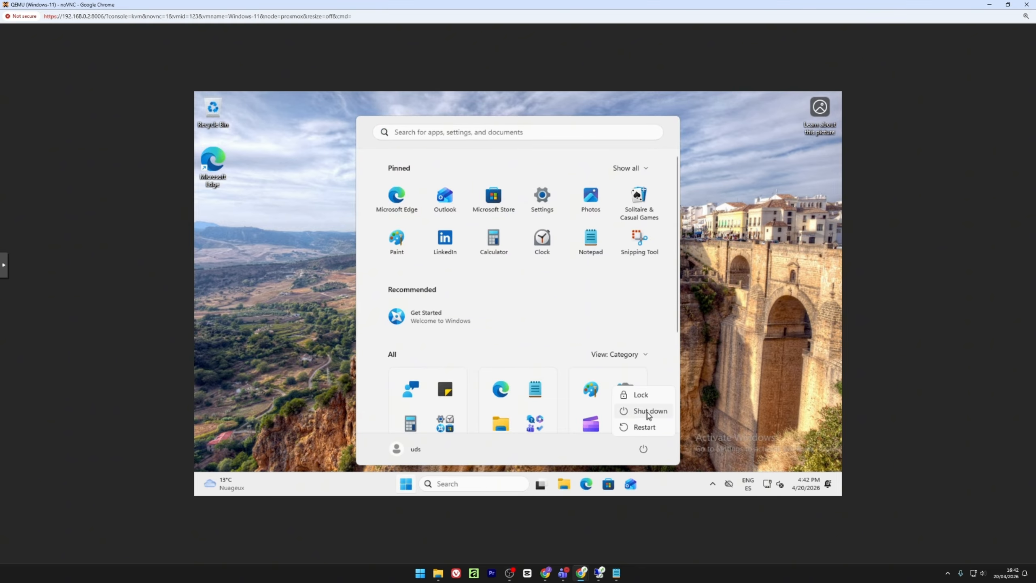
{"action": "left_click", "coordinate": [648, 412]}
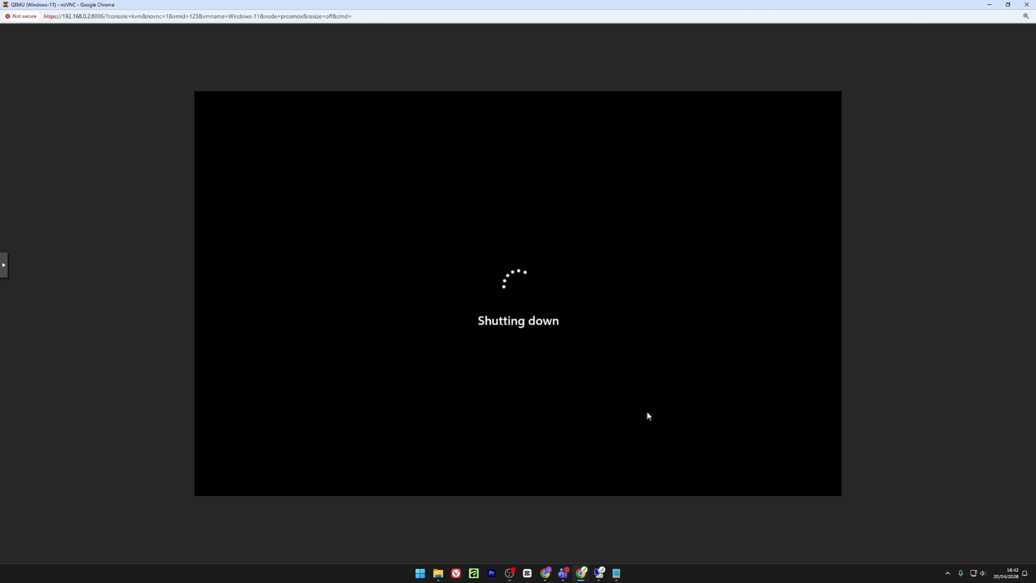